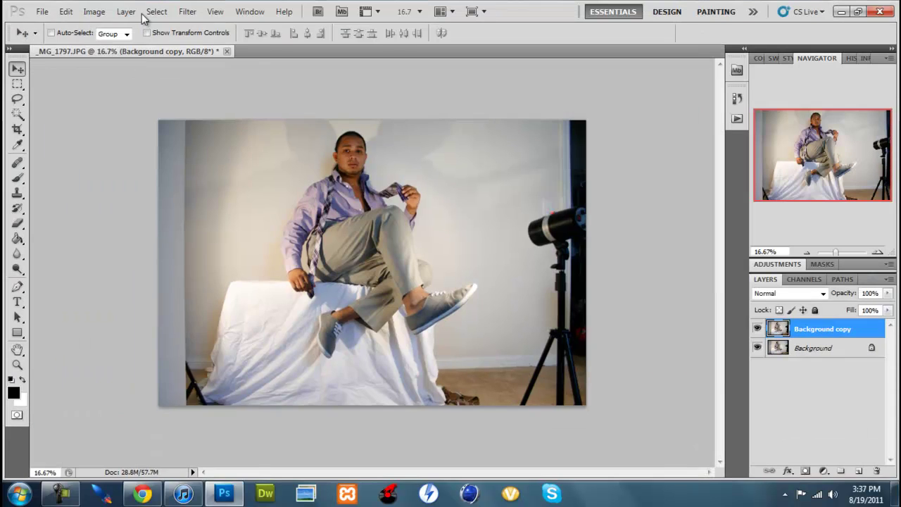
Add a new Layer 1 under the photo copy and fill it with white
mouse_move(814, 367)
mouse_down()
mouse_move(818, 376)
mouse_move(818, 359)
mouse_up()
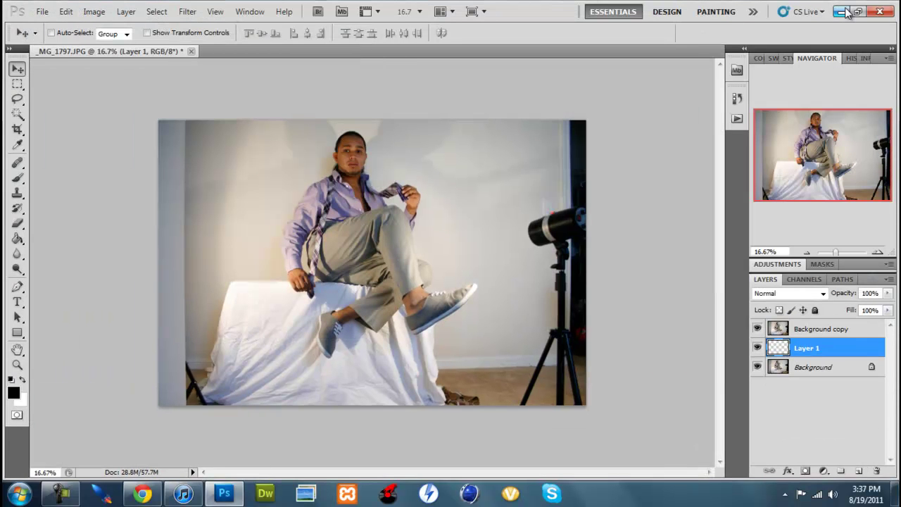
mouse_move(142, 494)
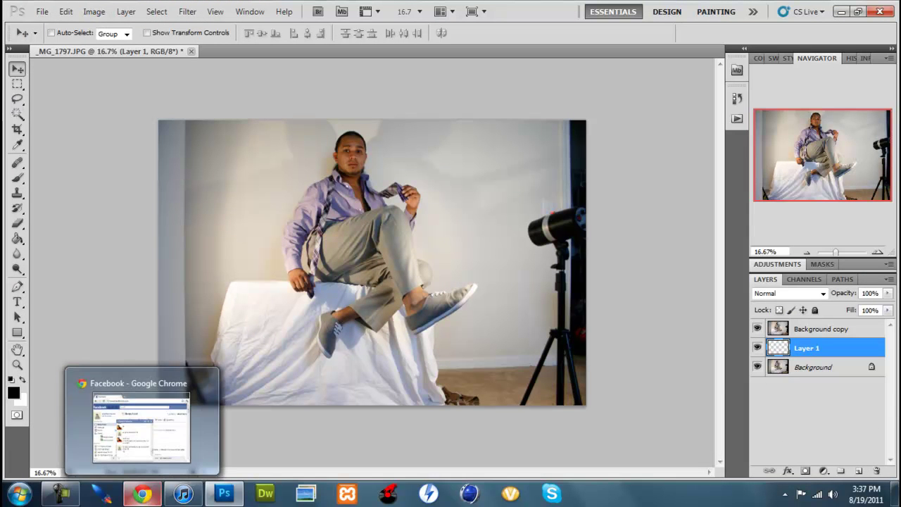
right_click(16, 237)
click(64, 253)
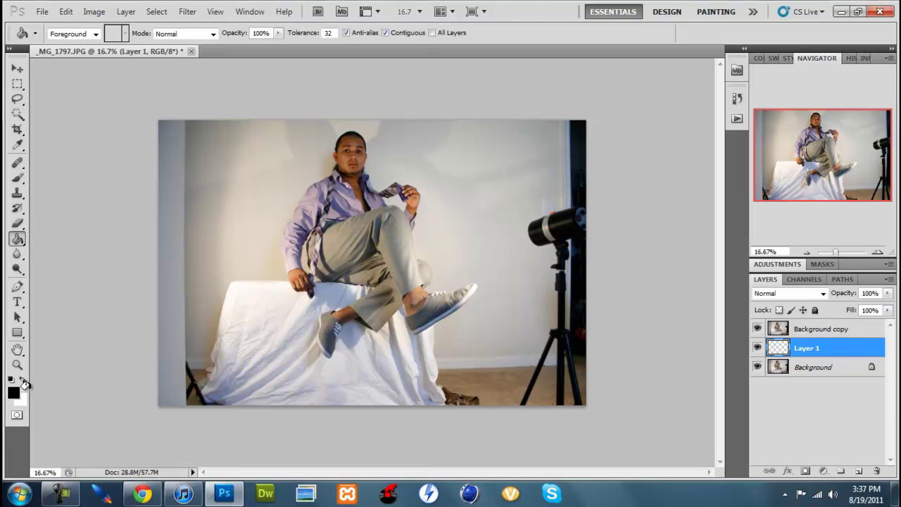
alt+click(757, 348)
key(alt+BackSpace)
click(758, 329)
Hide the original Background layer and duplicate the Background copy layer
click(18, 68)
click(18, 177)
click(784, 331)
key(ctrl+j)
In Selective Color for Whites, begin setting the colour amounts to +100
key(v)
click(94, 11)
click(282, 246)
click(566, 154)
click(556, 229)
text(100)
key(Tab)
text(100)
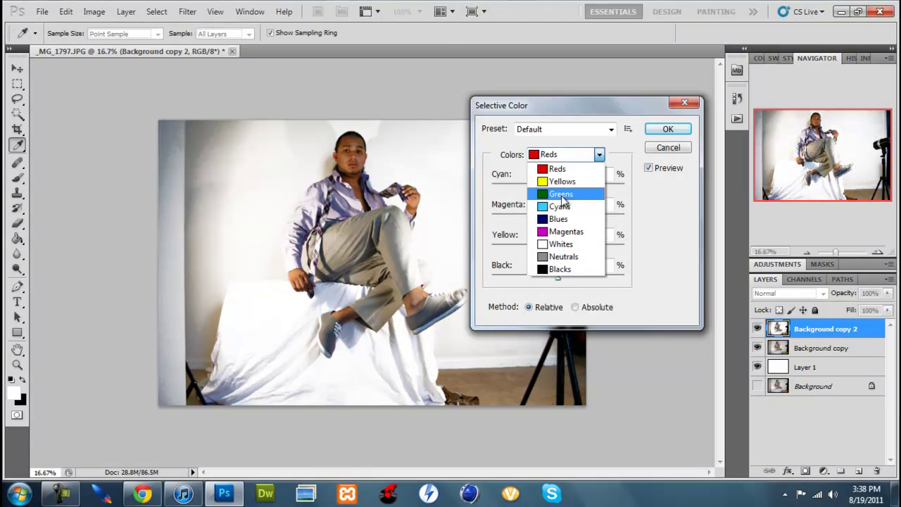
Set Whites magenta and yellow to +100 and apply the Selective Color adjustment
key(Tab)
text(100)
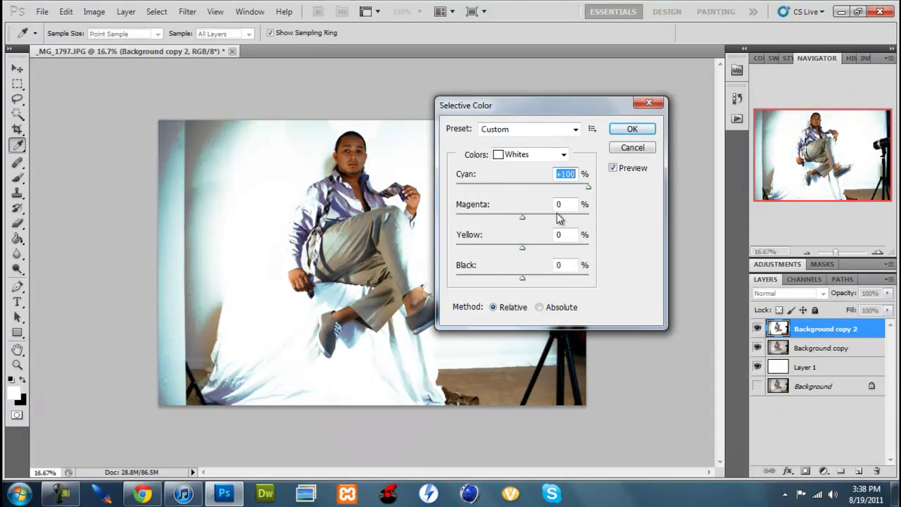
key(Tab)
text(100)
key(Tab)
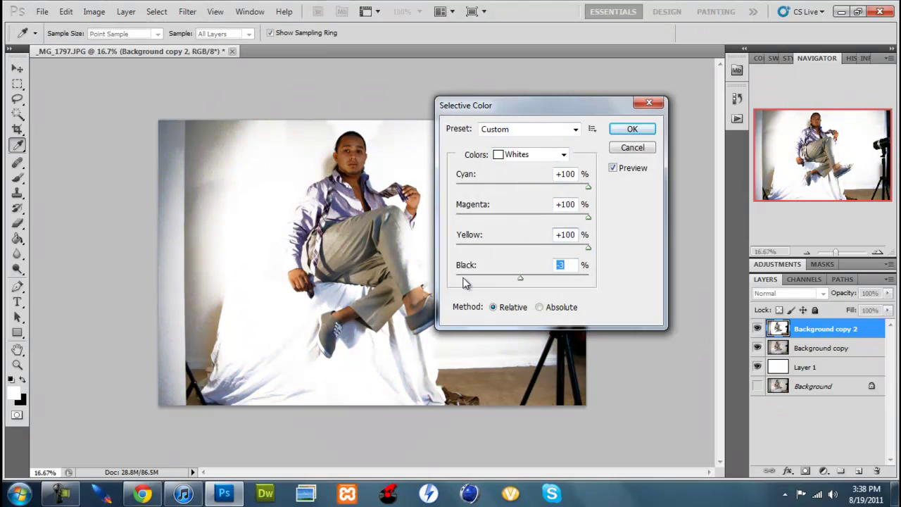
key(Tab)
key(Return)
Paint the left wall, floor and light stand white, then zoom in on the man
mouse_move(197, 126)
mouse_down()
mouse_move(201, 101)
mouse_move(229, 378)
mouse_up()
mouse_move(526, 404)
mouse_down()
mouse_move(599, 76)
mouse_move(526, 210)
mouse_move(475, 372)
mouse_up()
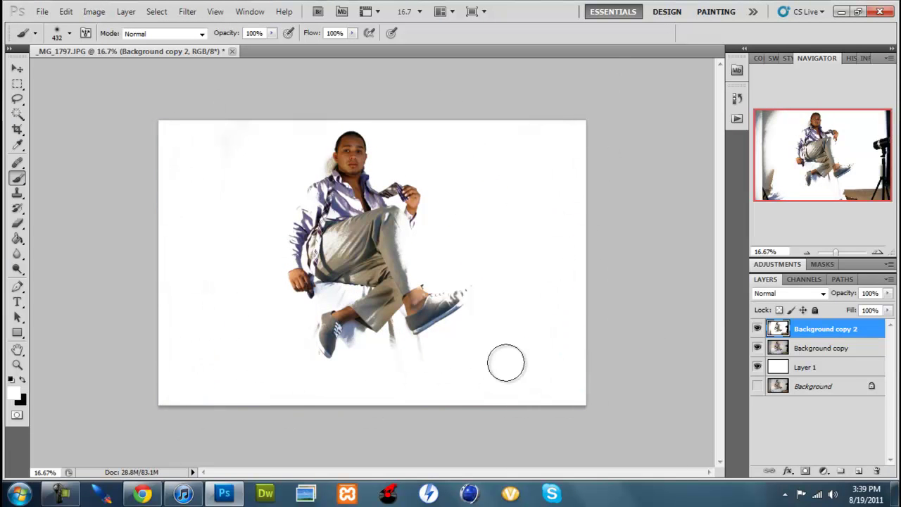
key(bracketleft)
key(bracketleft)
key(bracketleft)
key(ctrl+plus)
key(bracketleft)
key(bracketleft)
key(bracketleft)
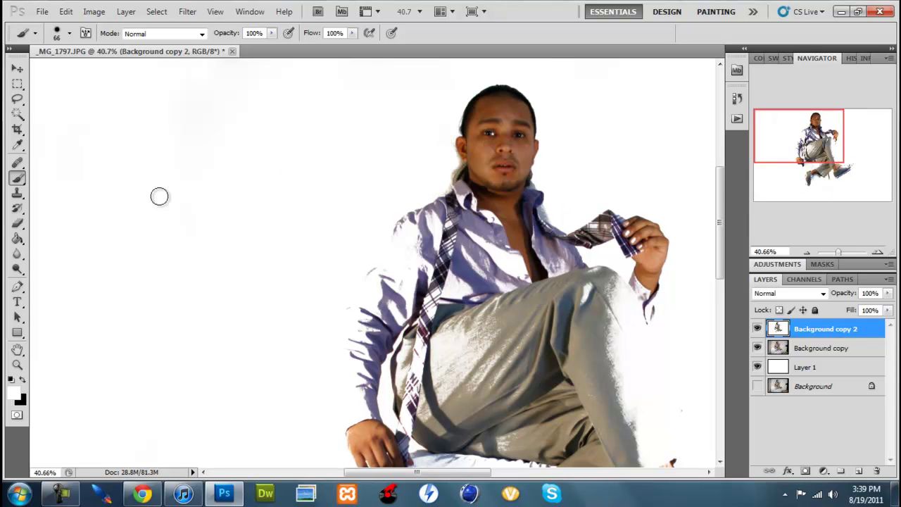
Erase the white paint to restore the trouser detail on the thigh
key(e)
right_click(466, 307)
drag(787, 137, 813, 162)
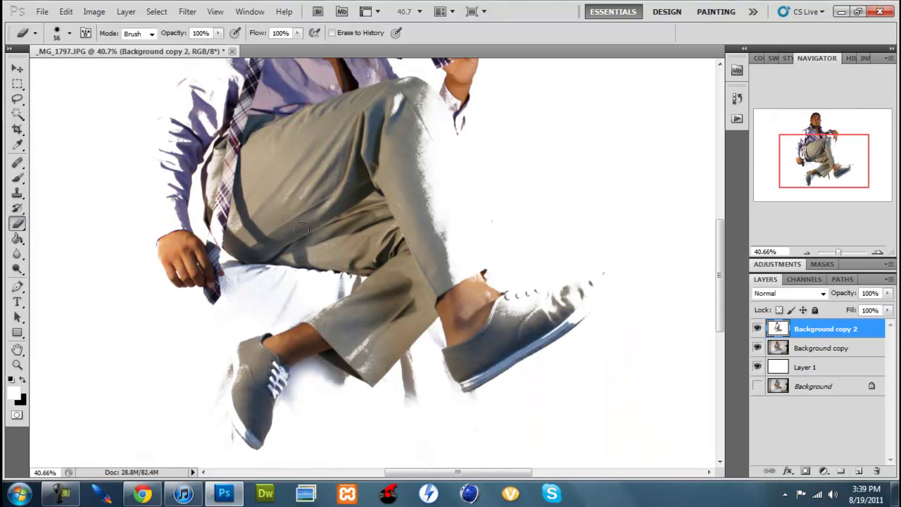
right_click(220, 166)
drag(233, 195, 255, 195)
key(Return)
drag(443, 282, 394, 99)
With a smaller eraser, restore the trouser hem, shoe top and shoe toe
right_click(371, 214)
drag(429, 241, 408, 242)
key(Return)
drag(493, 300, 471, 276)
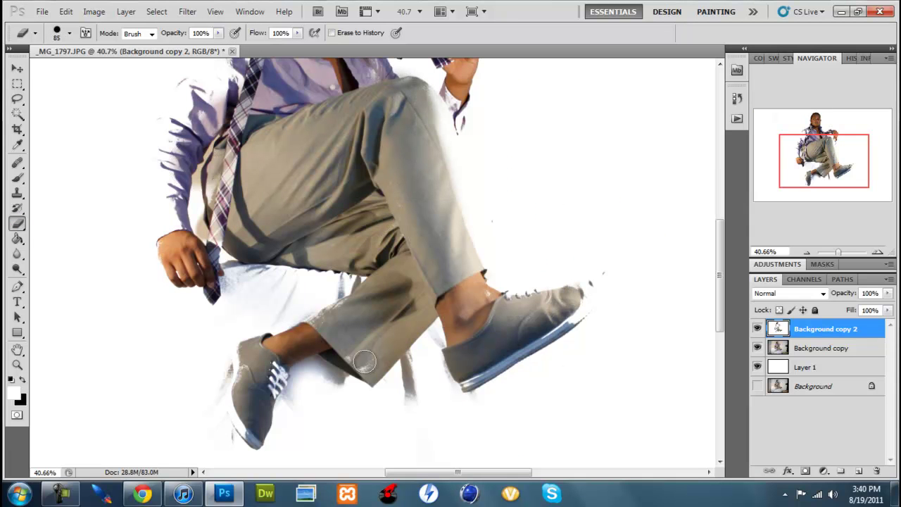
right_click(377, 311)
key(Return)
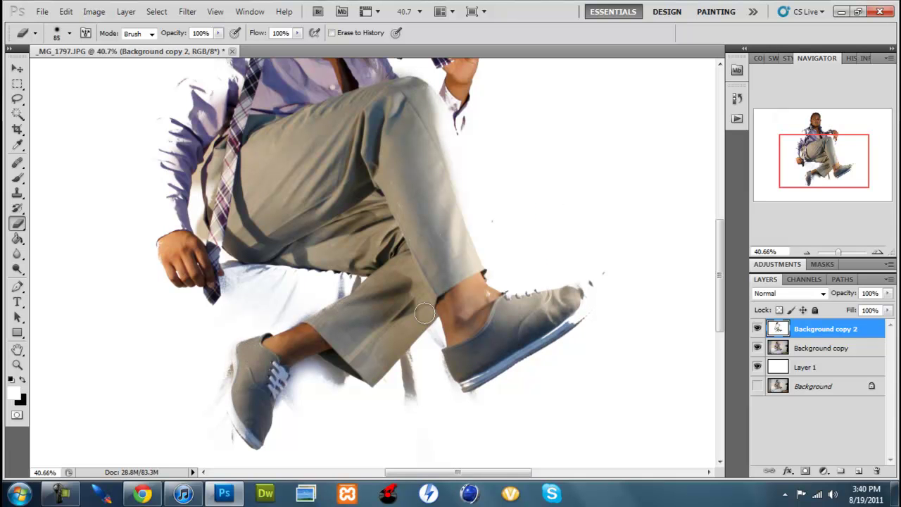
drag(588, 293, 510, 321)
Lower the top layer's opacity to 58% and inspect the whole photo
drag(889, 293, 864, 307)
drag(376, 97, 218, 171)
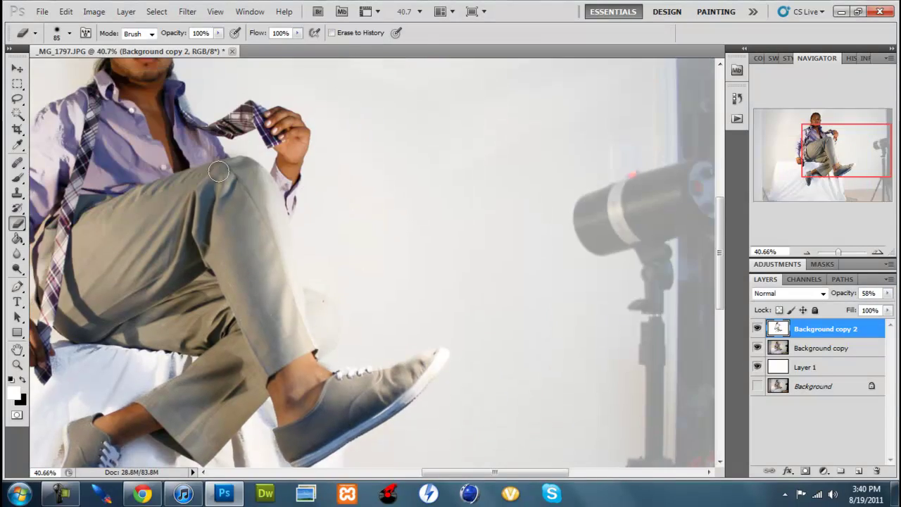
mouse_move(42, 169)
mouse_down()
mouse_move(309, 172)
mouse_move(281, 308)
mouse_up()
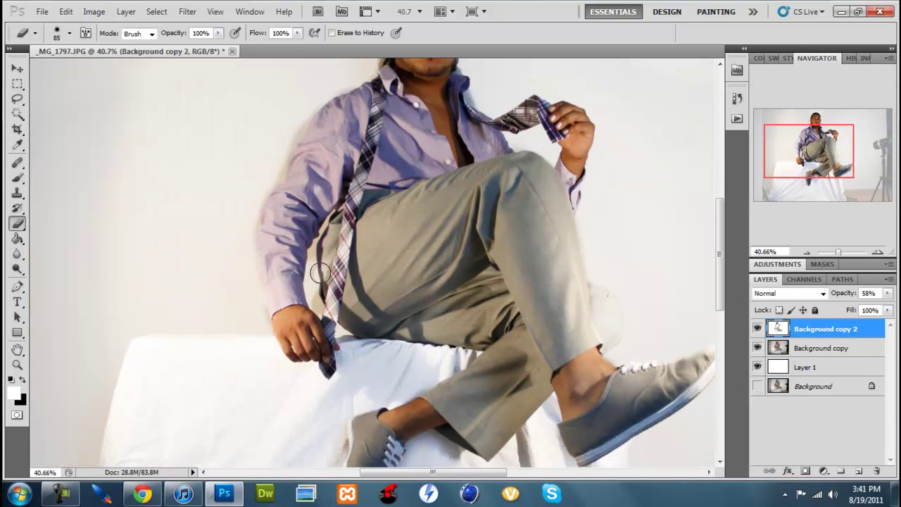
scroll(712, 354, right, 3)
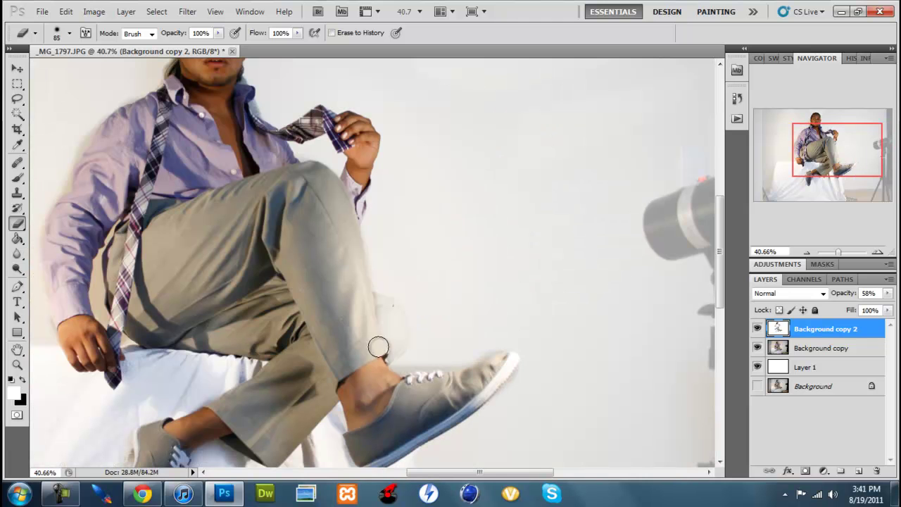
scroll(724, 211, down, 3)
scroll(725, 210, left, 2)
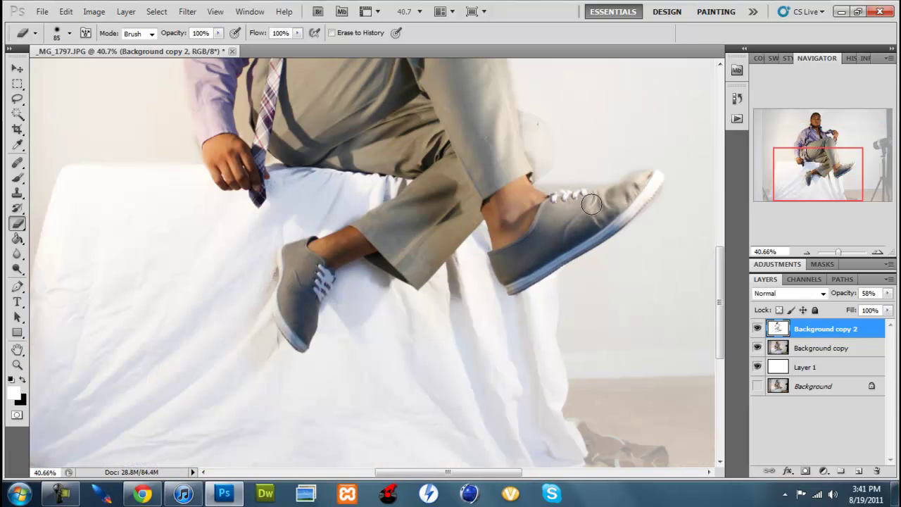
scroll(138, 179, up, 4)
scroll(138, 179, right, 3)
mouse_move(831, 252)
mouse_down()
mouse_move(811, 255)
mouse_move(840, 250)
mouse_up()
Paint out the shadow and chair leg between the shoes with a size-90 white brush
key(b)
scroll(310, 241, down, 2)
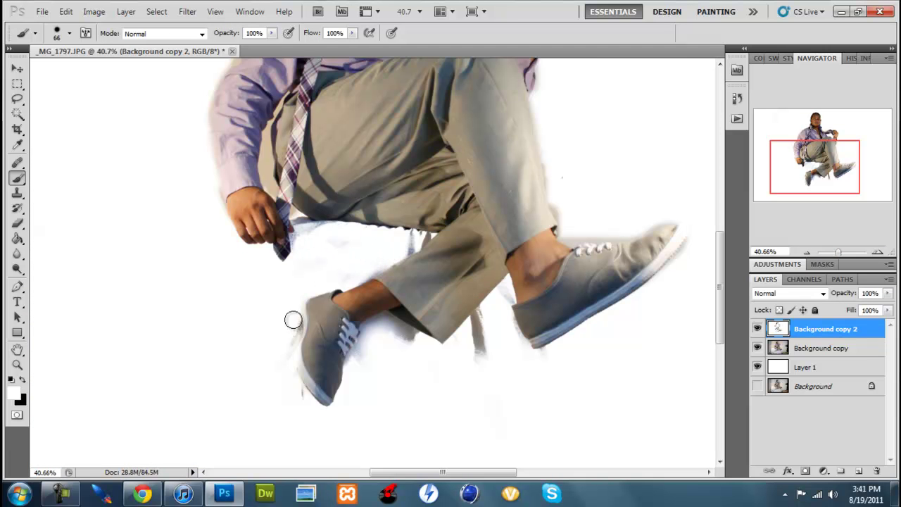
right_click(377, 364)
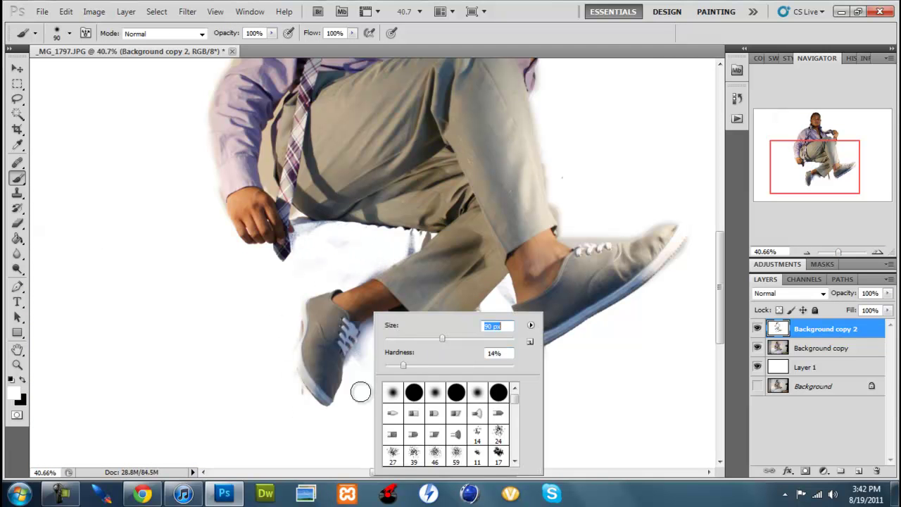
text(90)
key(Return)
mouse_move(443, 364)
mouse_down()
mouse_move(378, 328)
mouse_move(481, 353)
mouse_move(485, 328)
mouse_up()
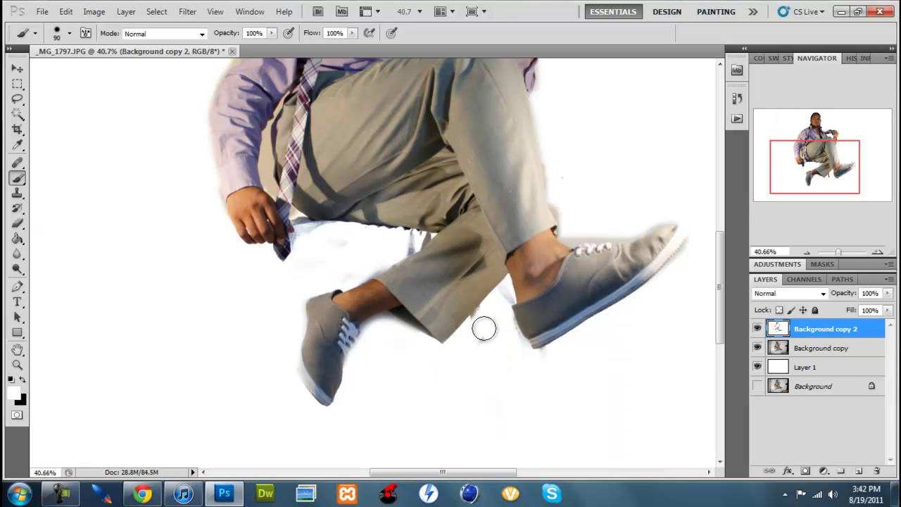
Outline the gap between the shoes with the Polygonal Lasso and check layer visibility
click(18, 98)
drag(17, 99, 63, 115)
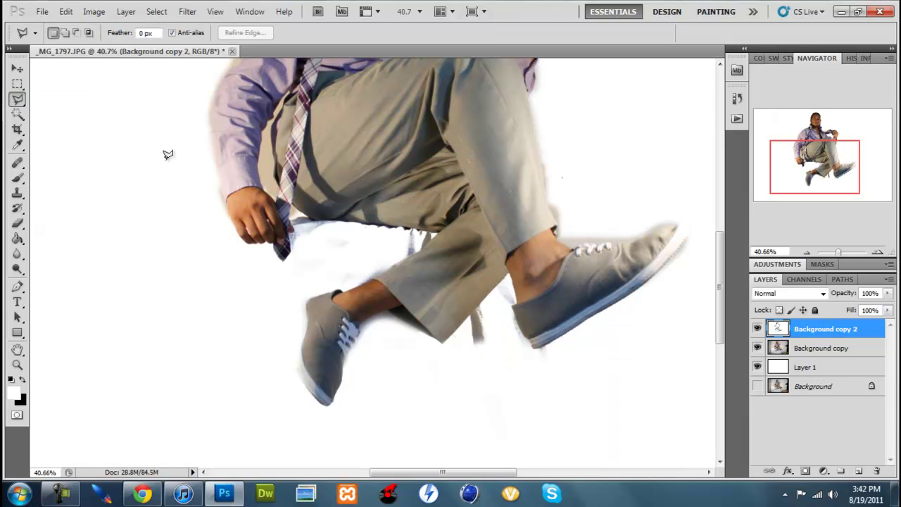
click(447, 345)
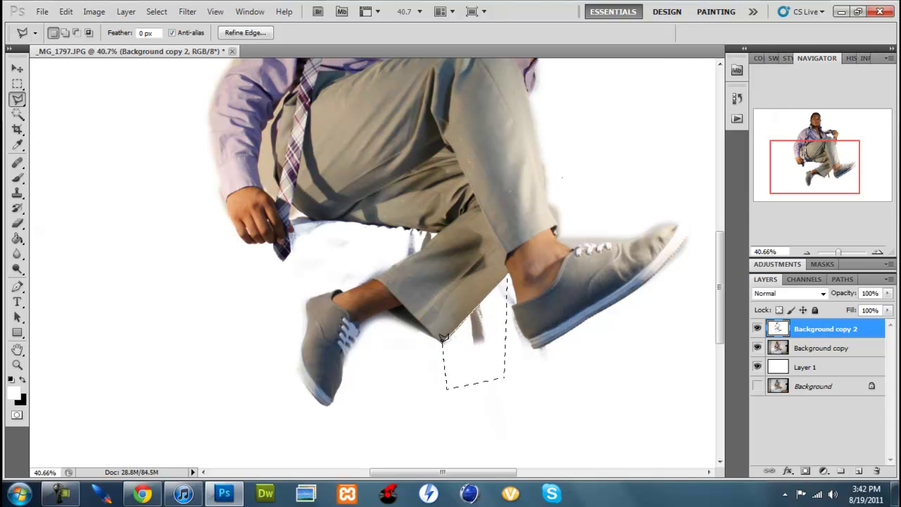
click(758, 348)
click(757, 367)
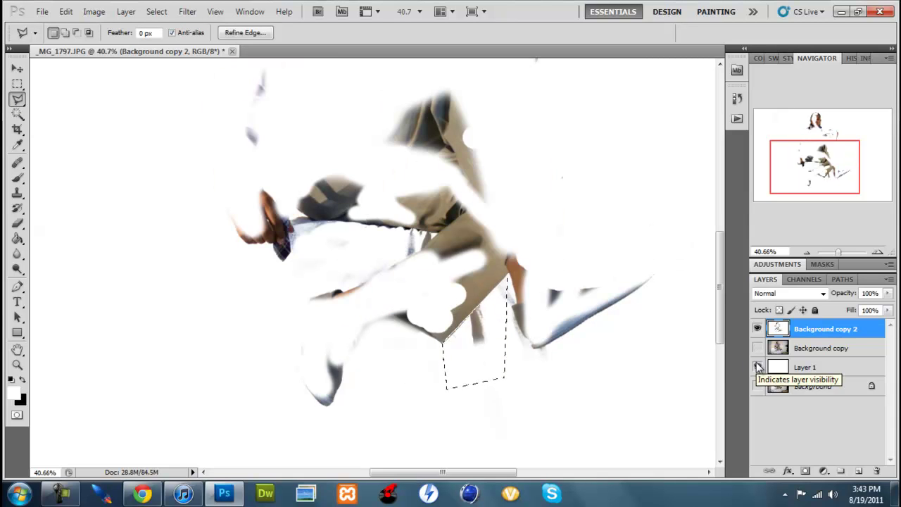
click(757, 348)
key(b)
key(ctrl+d)
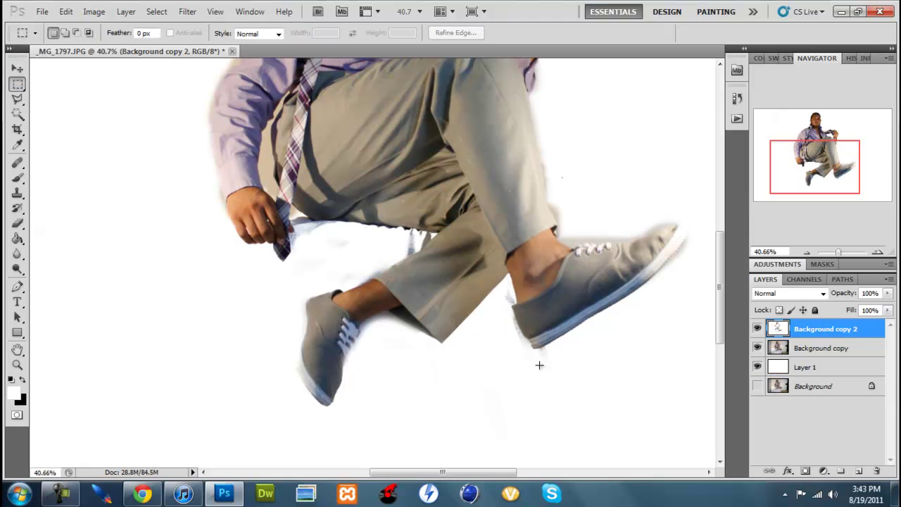
Paint over the grey haze along the shoe edge and by the tie tip and knee
drag(576, 170, 414, 275)
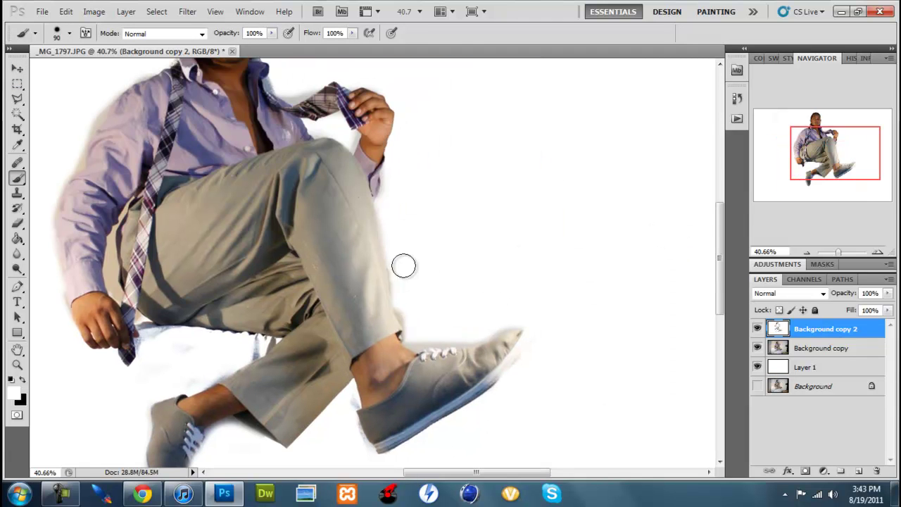
drag(419, 340, 564, 316)
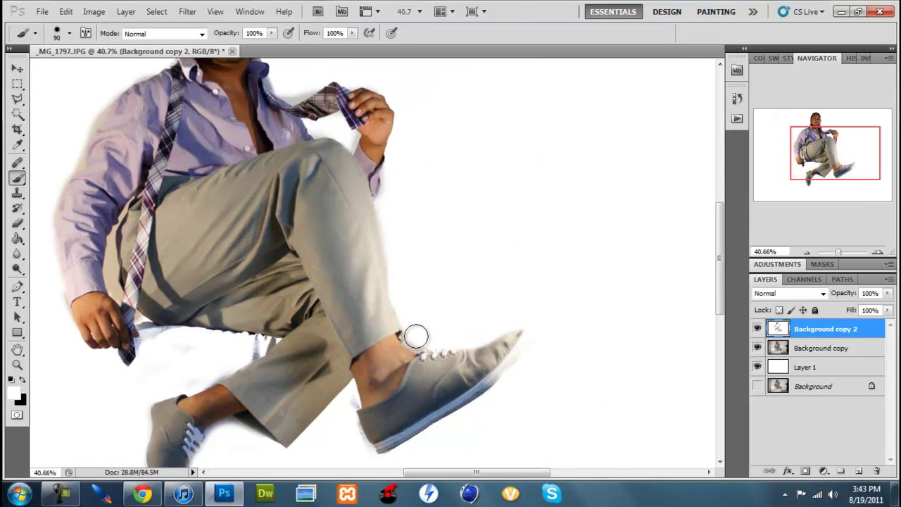
scroll(410, 165, up, 3)
scroll(276, 289, down, 1)
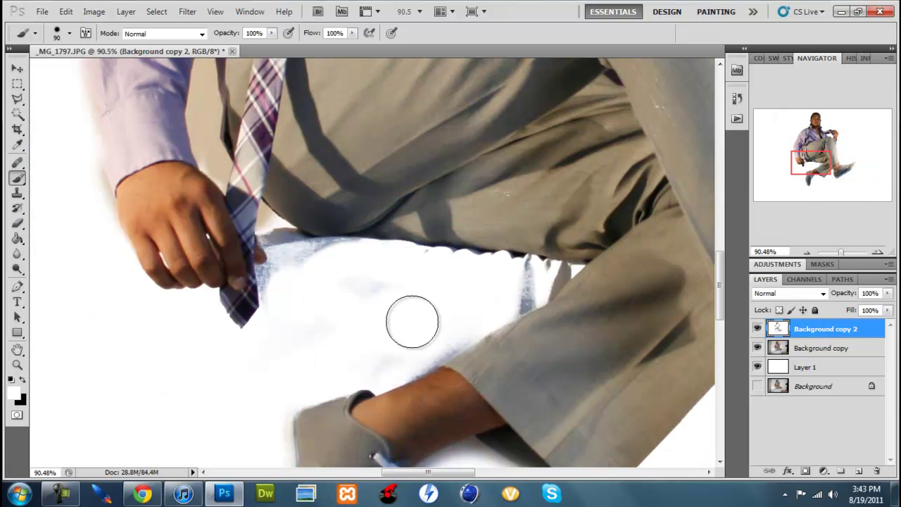
mouse_move(272, 294)
mouse_down()
mouse_move(283, 252)
mouse_move(352, 251)
mouse_up()
Select the area under the knee and paint its smudges white
click(16, 102)
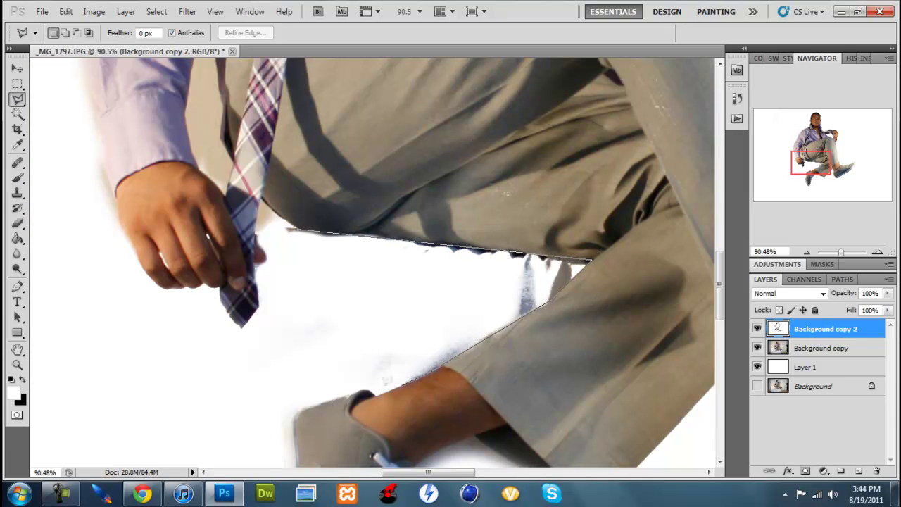
click(287, 224)
key(b)
drag(599, 263, 298, 374)
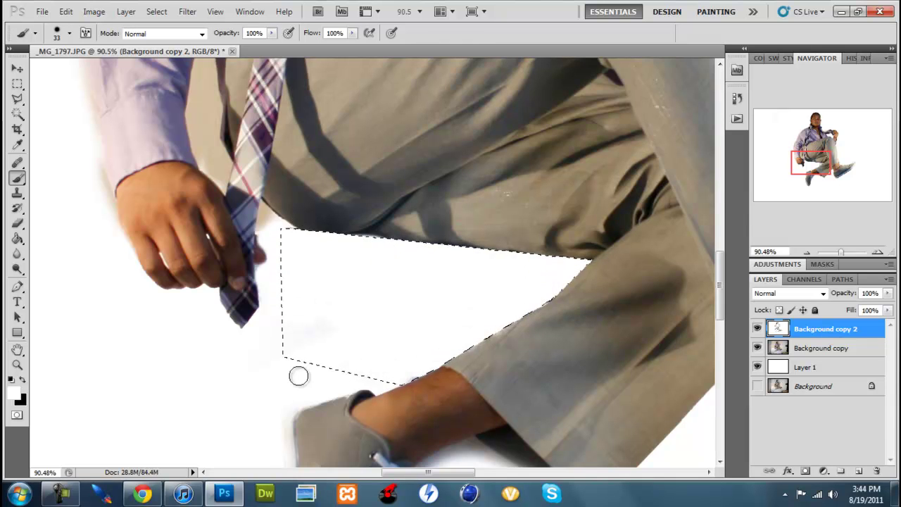
key(m)
key(ctrl+d)
Zoom out to check the whole figure, then zoom in closely on the trouser fabric
scroll(476, 333, up, 3)
scroll(282, 247, up, 3)
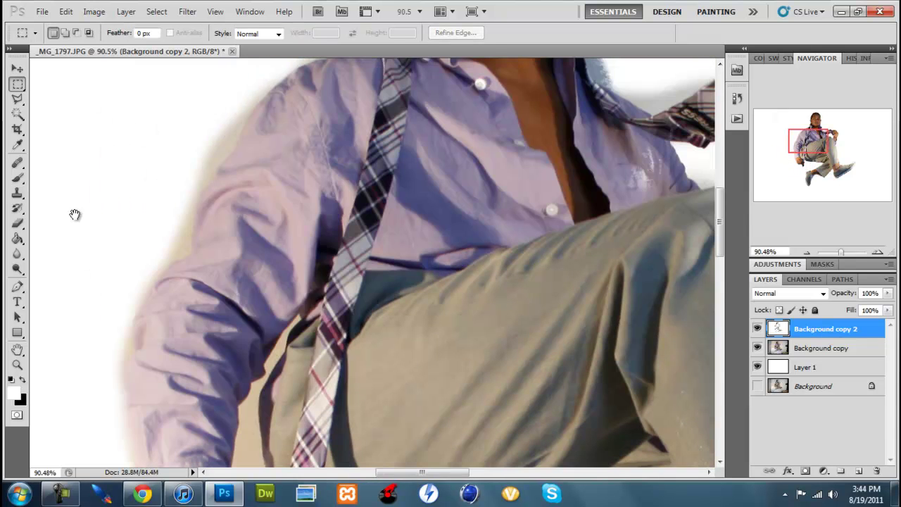
key(b)
right_click(168, 189)
key(Escape)
scroll(423, 282, down, 3)
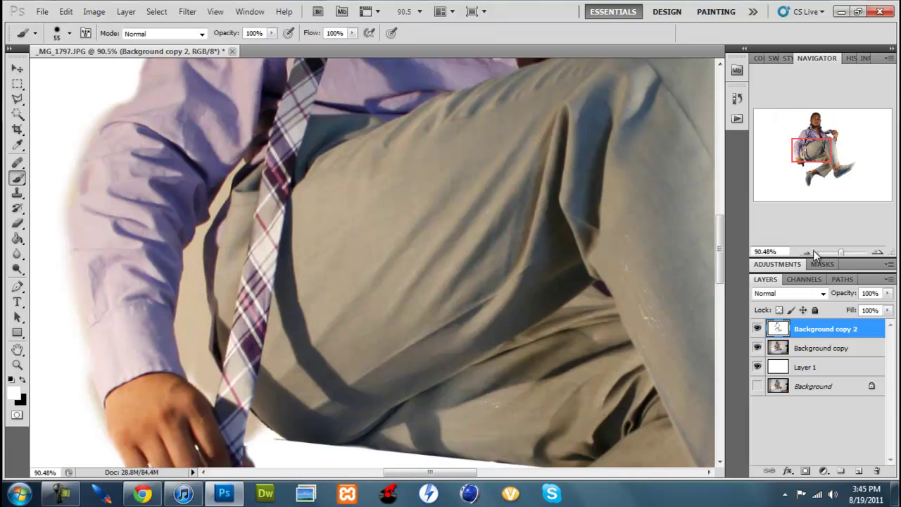
click(807, 252)
drag(836, 252, 848, 251)
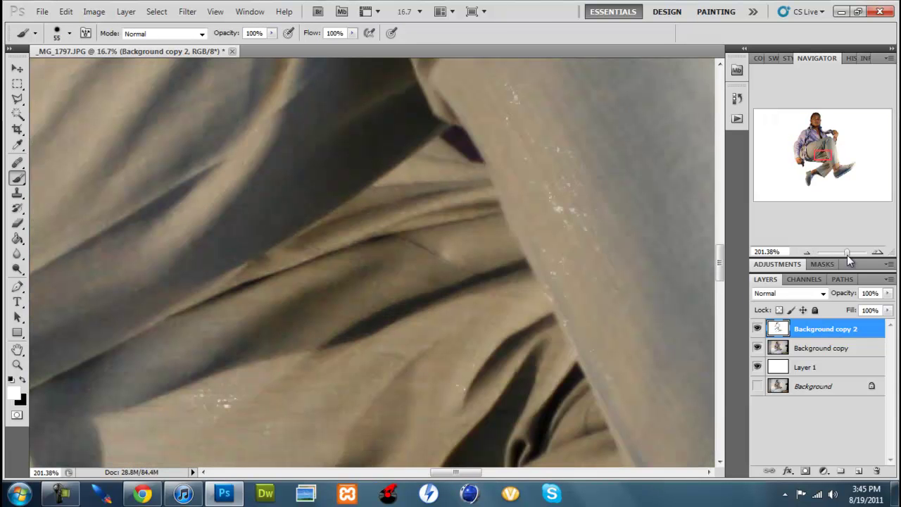
key(e)
scroll(167, 383, down, 3)
Trace the leftover background under the trouser cuff with the Magnetic Lasso and delete it
click(807, 251)
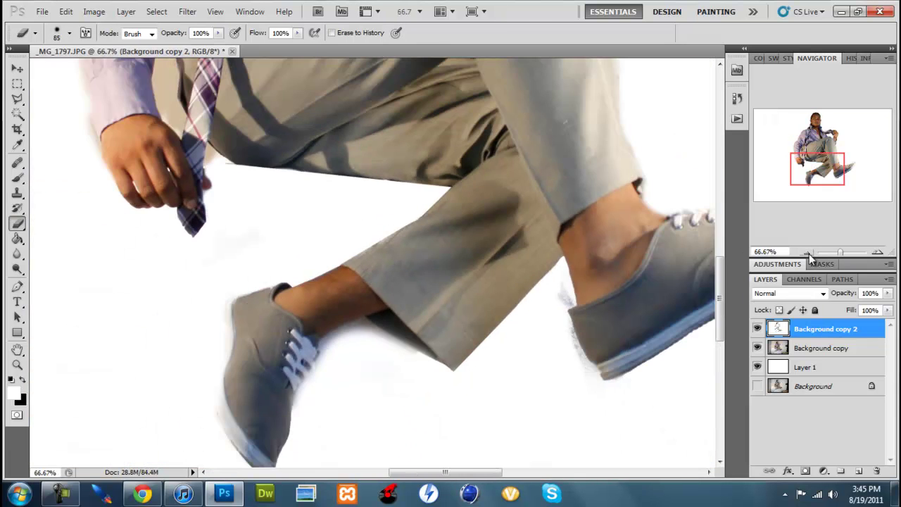
key(l)
key(shift+l)
click(366, 317)
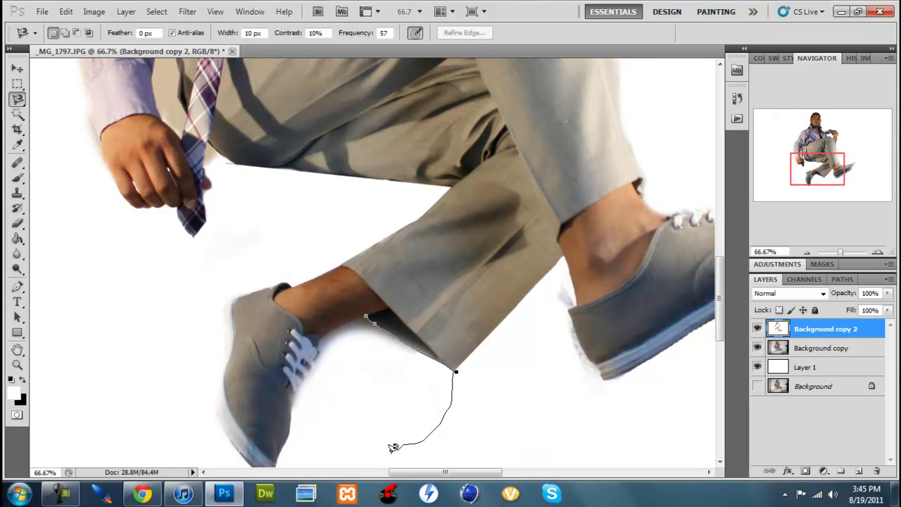
click(366, 317)
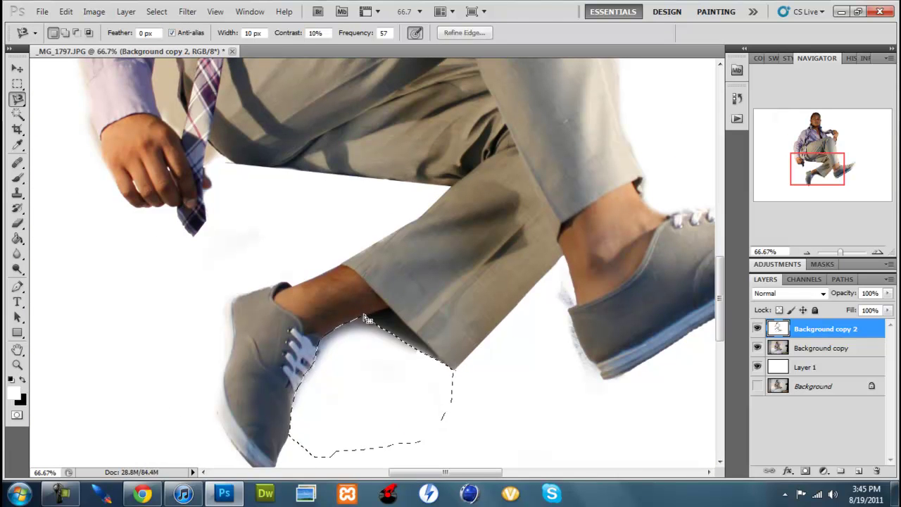
key(m)
key(shift+m)
key(ctrl+d)
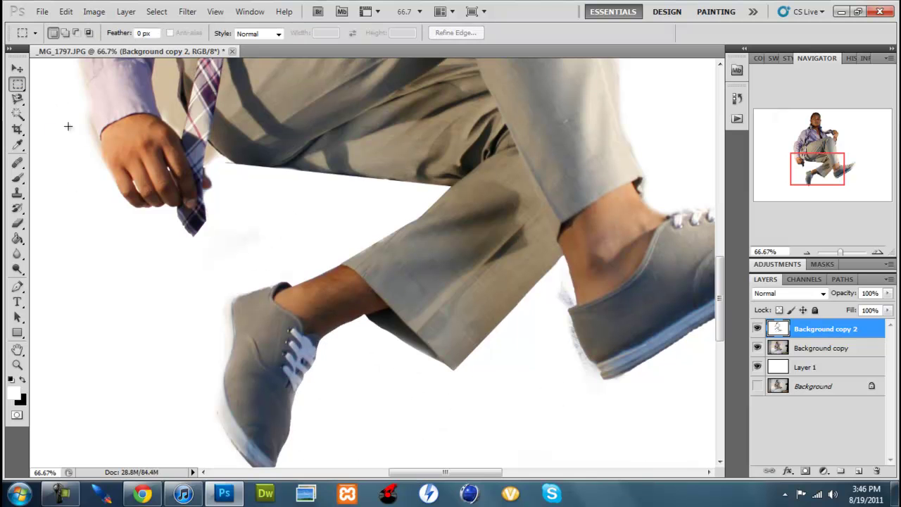
Delete the background scraps traced behind the back shoe
key(l)
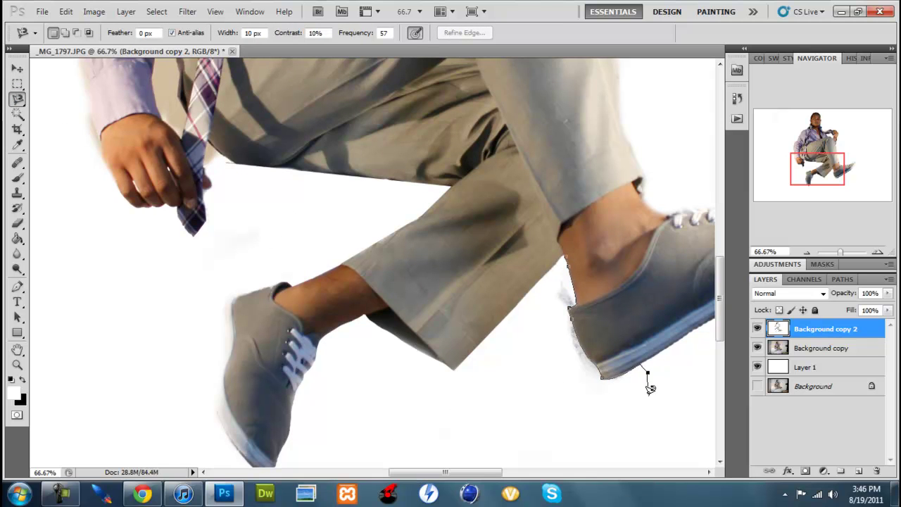
click(570, 252)
key(m)
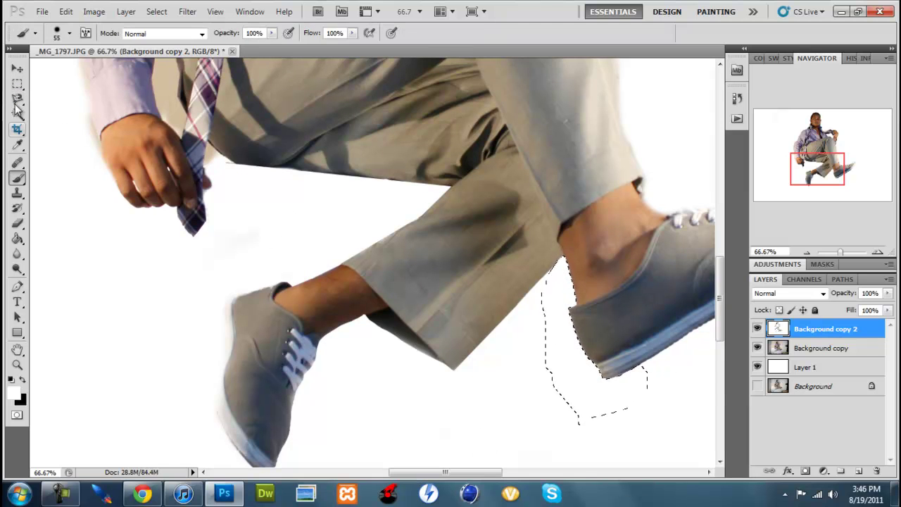
key(ctrl+d)
key(l)
Try selecting the shirt and trousers by colour with the Magic Wand, then deselect
key(Escape)
drag(209, 143, 244, 319)
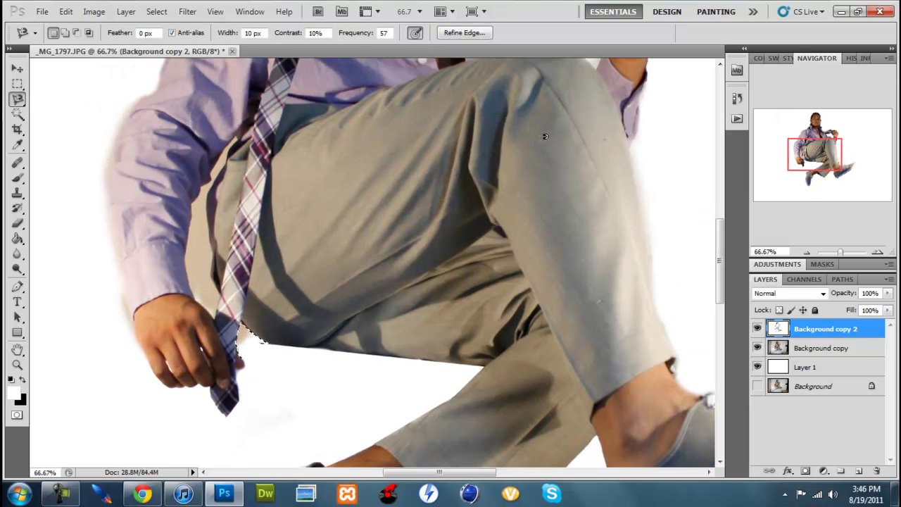
key(w)
click(198, 246)
key(ctrl+d)
On Background copy 2, delete the background strip between the arm and tie
click(869, 348)
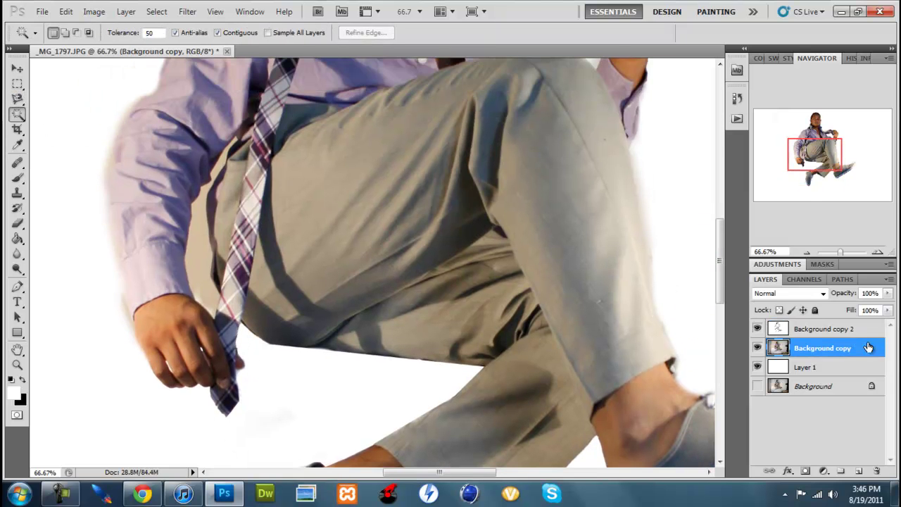
key(l)
key(alt+bracketright)
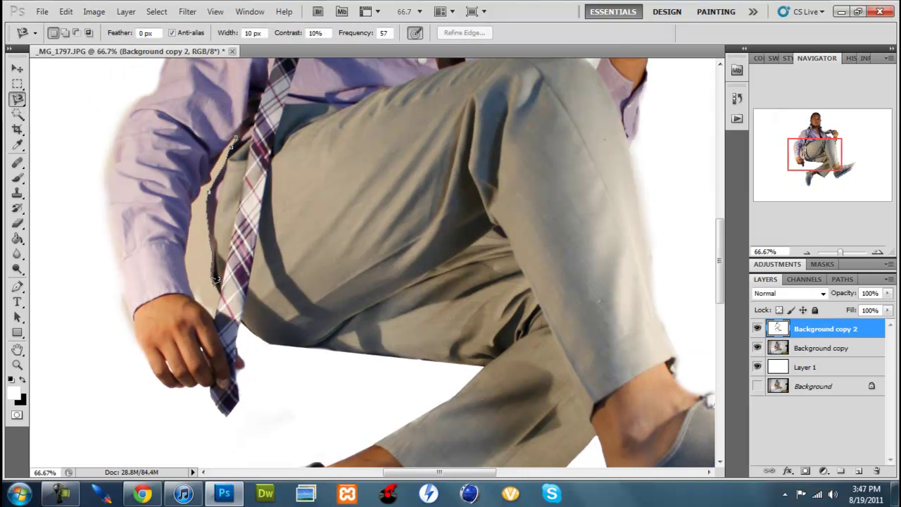
double_click(220, 157)
key(m)
key(Delete)
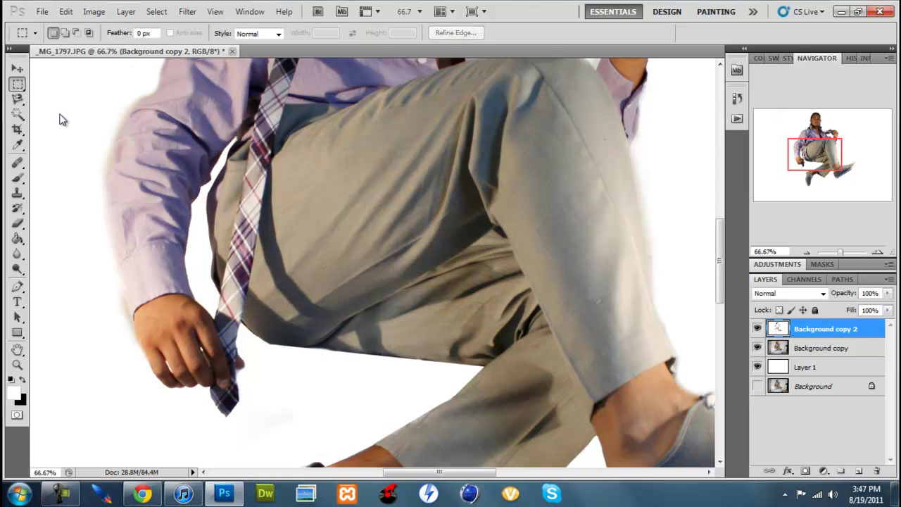
key(ctrl+minus)
scroll(280, 78, up, 3)
Trace and delete the leftover background beside the left arm
key(l)
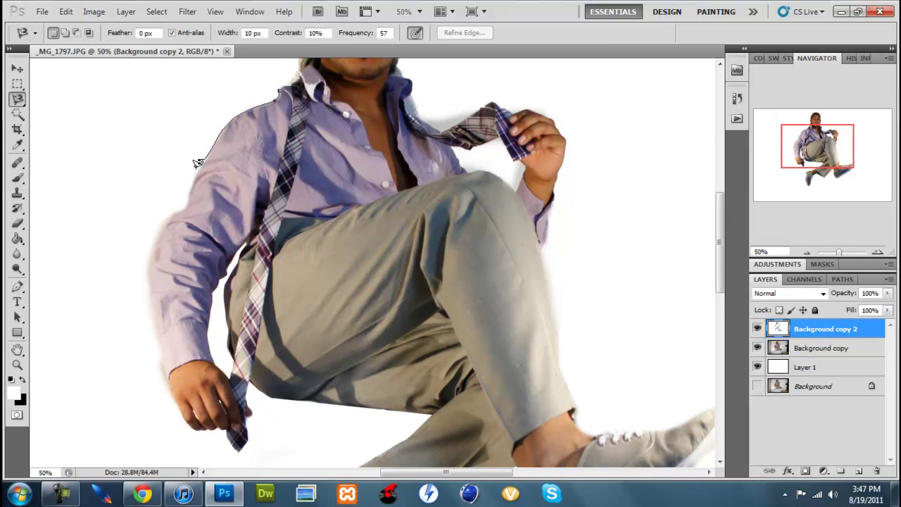
double_click(122, 386)
key(b)
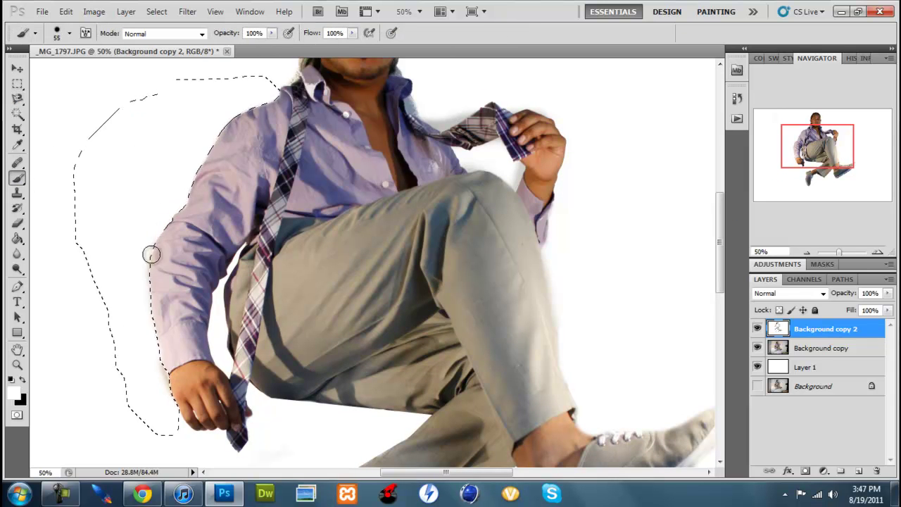
click(19, 88)
key(ctrl+d)
key(l)
scroll(210, 89, up, 3)
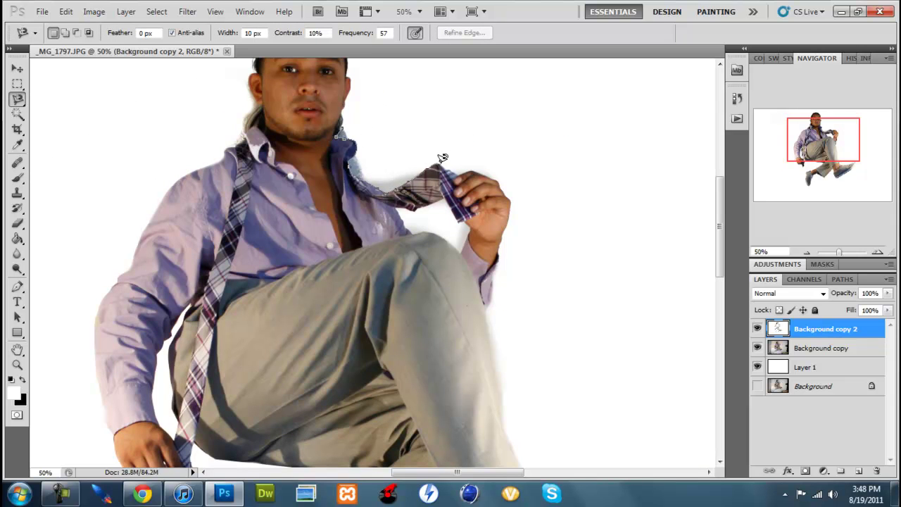
Cancel the unfinished traces near the tie and check the eraser size
key(b)
key(m)
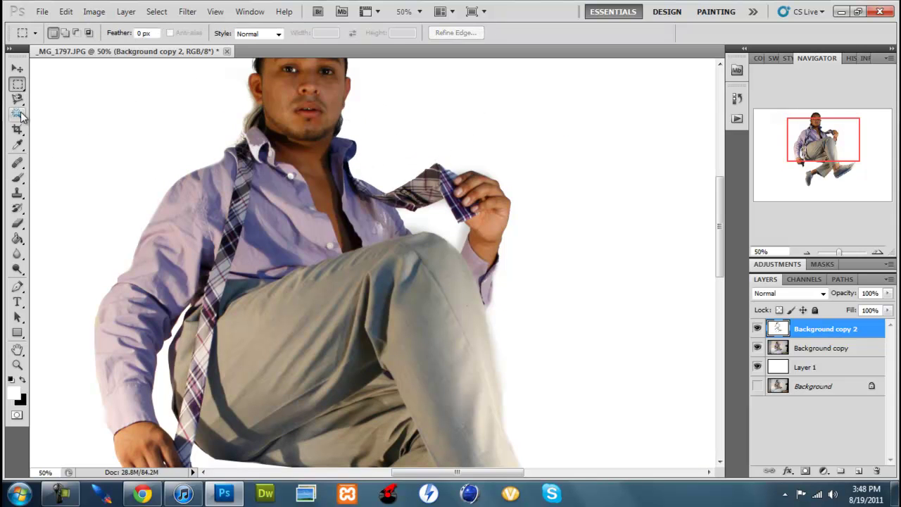
key(l)
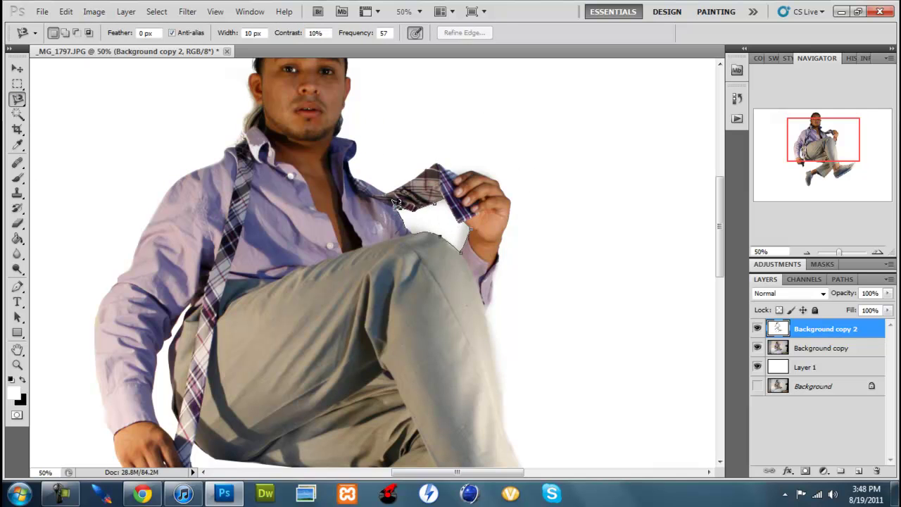
key(b)
key(m)
key(e)
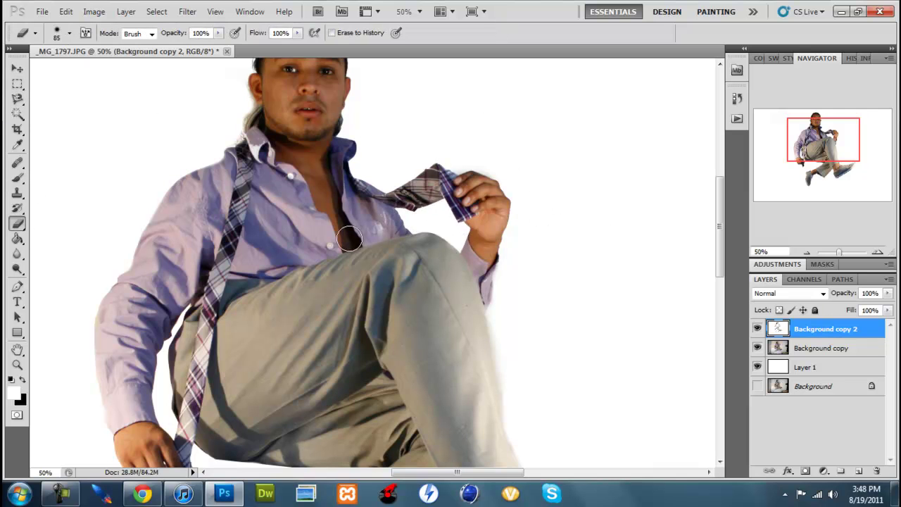
right_click(269, 145)
key(Escape)
key(l)
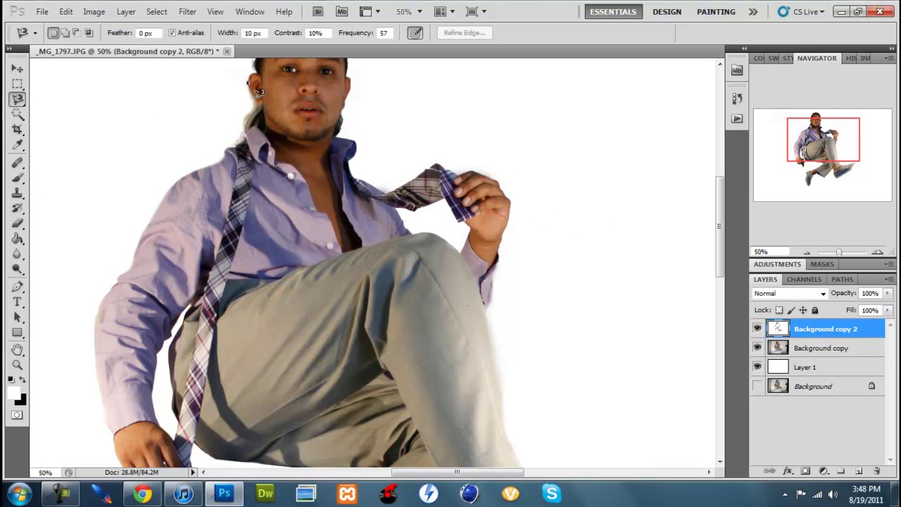
Delete the background beside the ear and around the front shoe, then view the whole image
click(248, 75)
key(b)
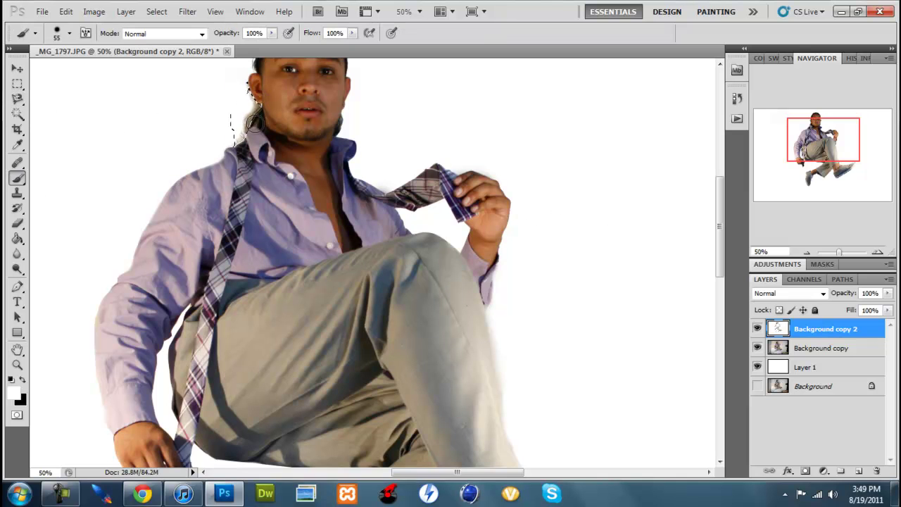
key(l)
drag(823, 139, 838, 155)
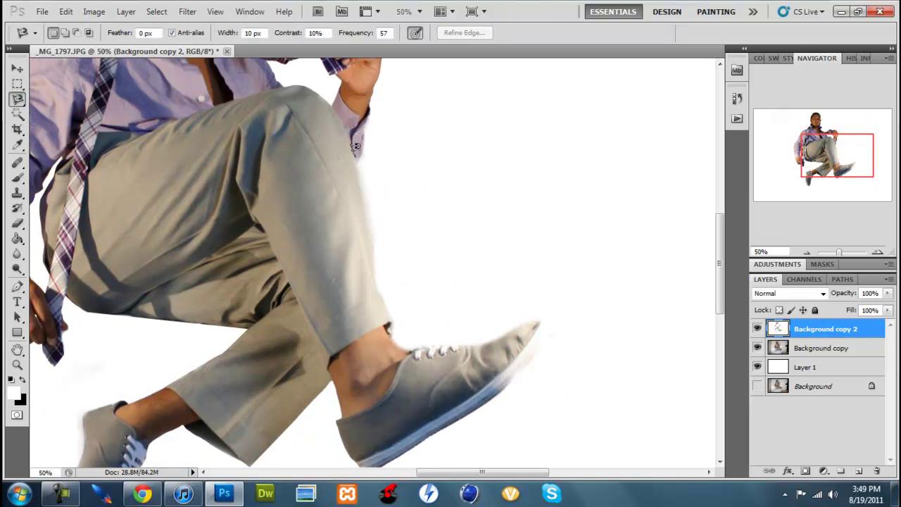
double_click(415, 343)
key(b)
key(ctrl+d)
key(m)
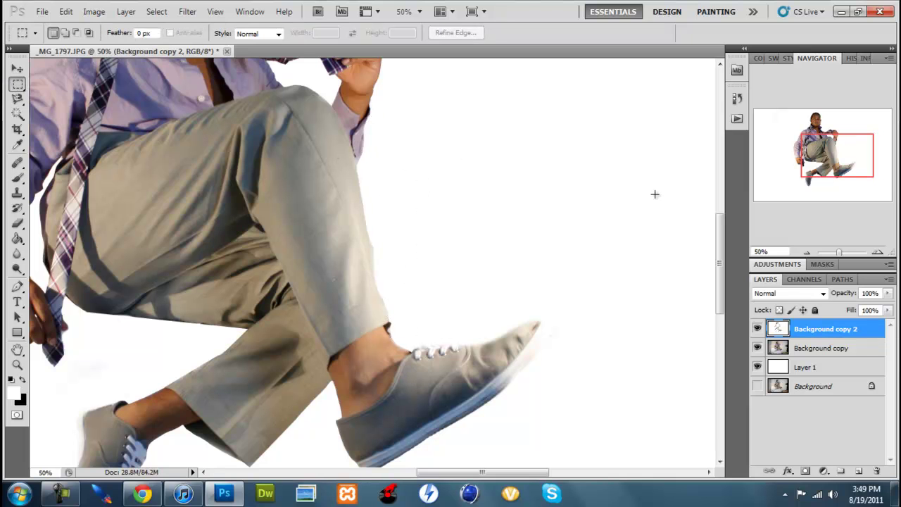
click(807, 252)
click(808, 252)
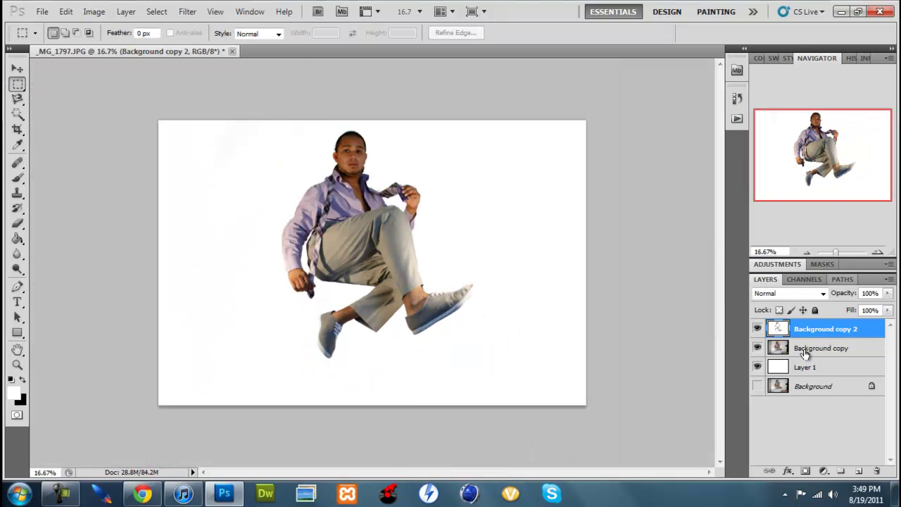
Duplicate Background copy and Background copy 2, then merge the copies into Background copy 4
click(805, 351)
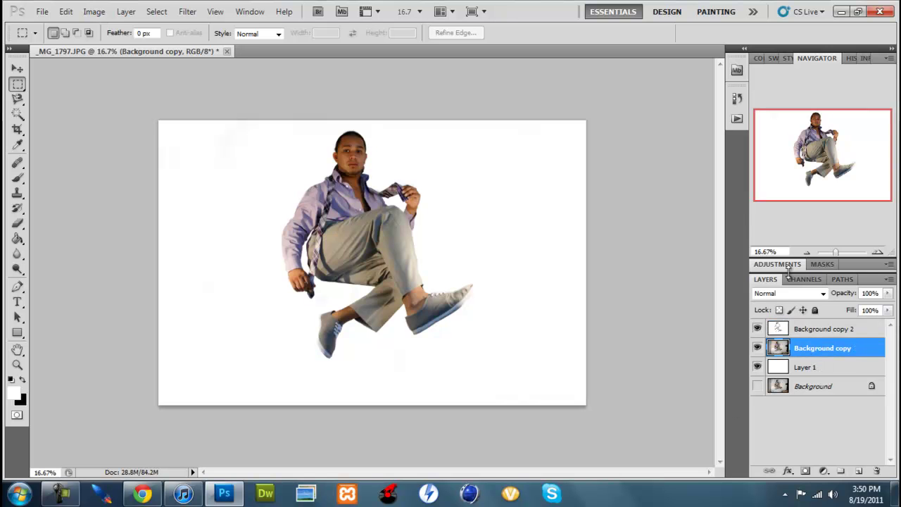
ctrl+click(816, 328)
right_click(815, 328)
click(827, 61)
key(Return)
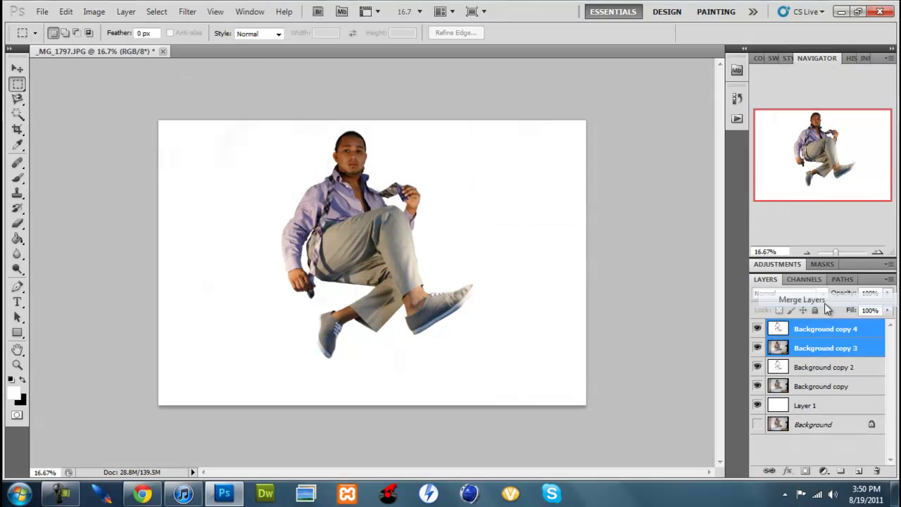
key(ctrl+e)
click(758, 348)
Apply Smart Sharpen with amount 52 and radius 10 px
click(187, 11)
click(363, 251)
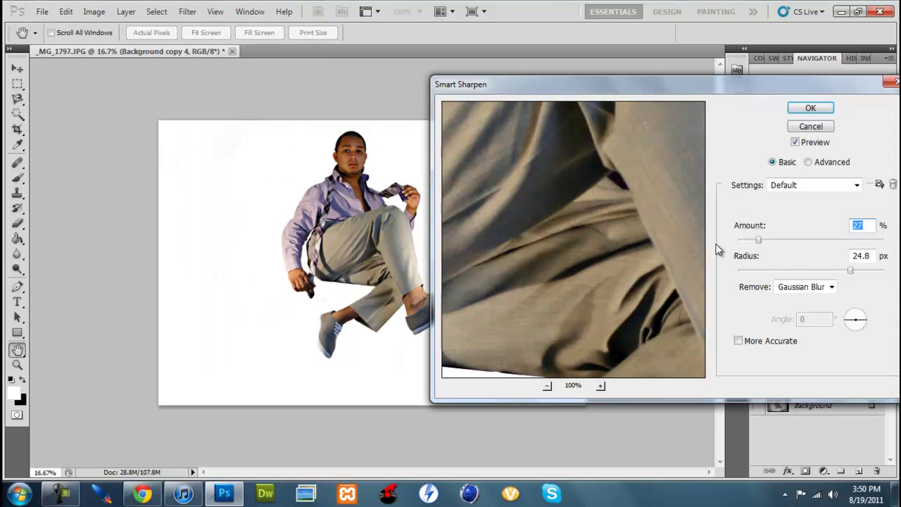
text(52)
key(Tab)
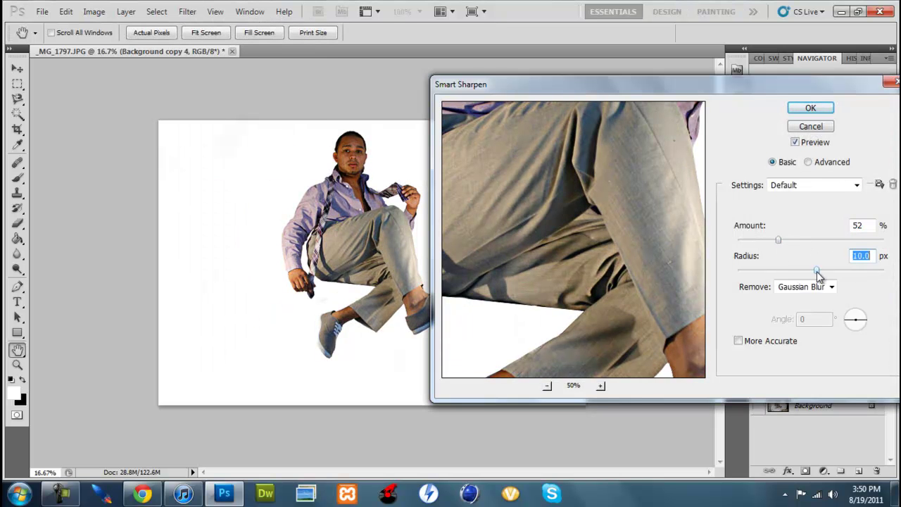
key(Return)
Run the Imagenomic Portraiture filter with its default settings
click(188, 12)
click(353, 312)
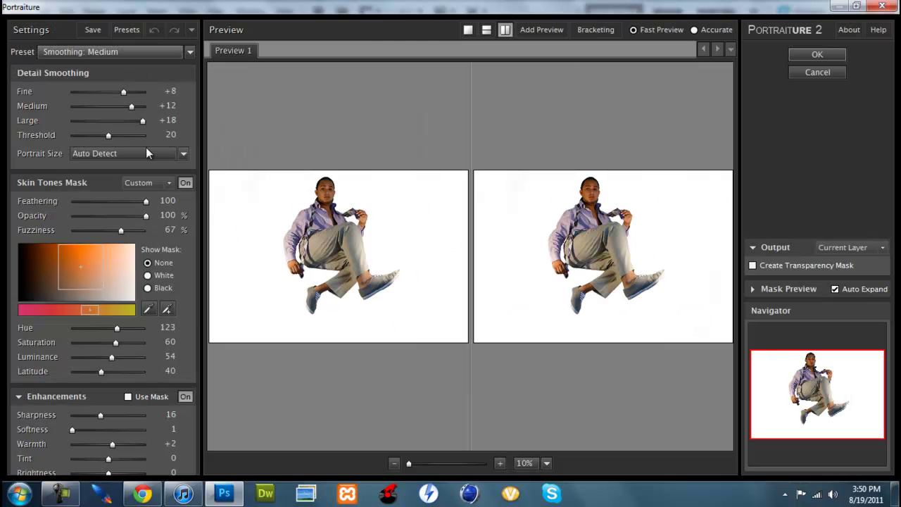
key(Return)
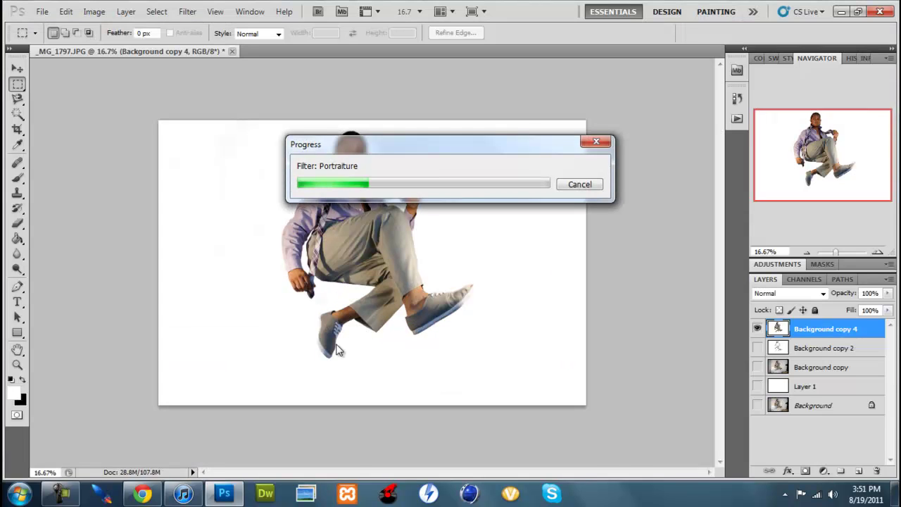
Try a Selective Color adjustment and browse the filter groups without applying one
click(93, 12)
click(232, 260)
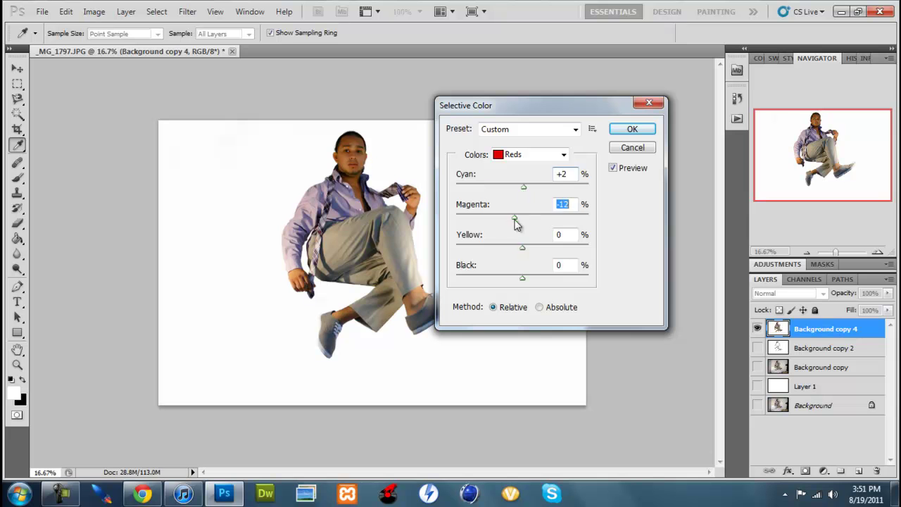
key(Tab)
click(633, 128)
click(187, 11)
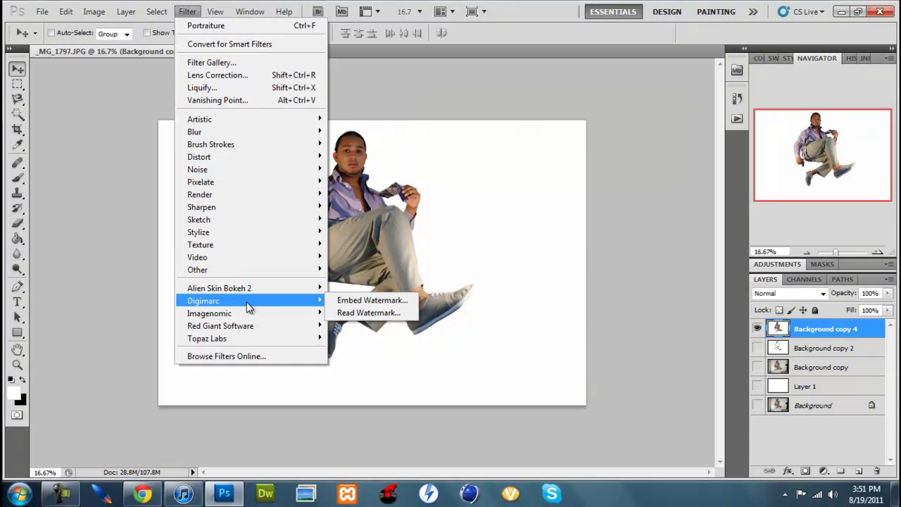
click(824, 470)
Add red and blue Solid Color fills in Difference mode at 7% and 0% opacity
click(794, 198)
click(847, 196)
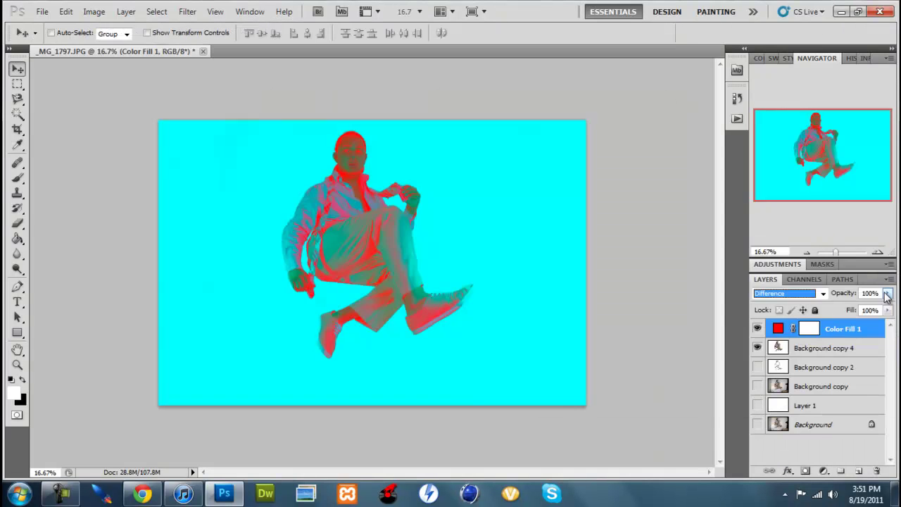
drag(888, 293, 828, 311)
click(824, 470)
click(810, 195)
click(850, 189)
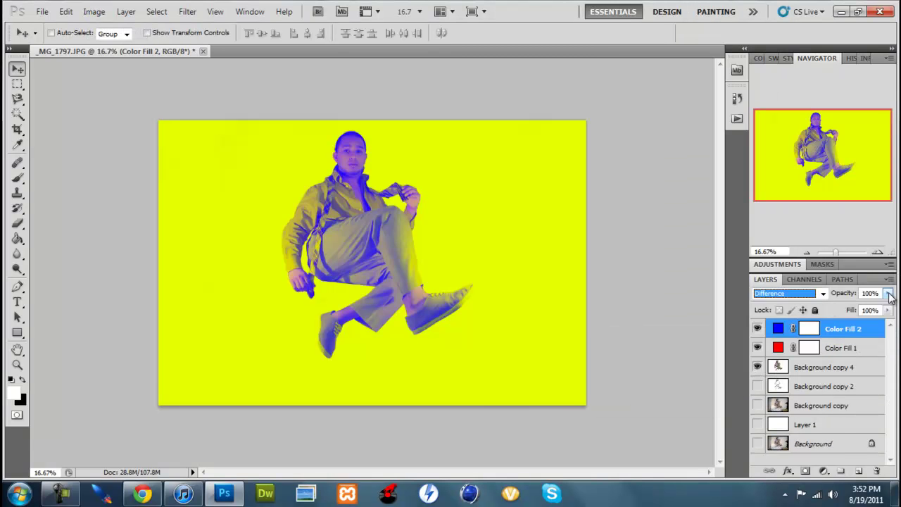
drag(887, 293, 820, 314)
Apply Selective Color to Background copy 4, reducing yellow in the Neutrals
click(824, 367)
click(93, 11)
click(275, 278)
click(532, 155)
click(525, 224)
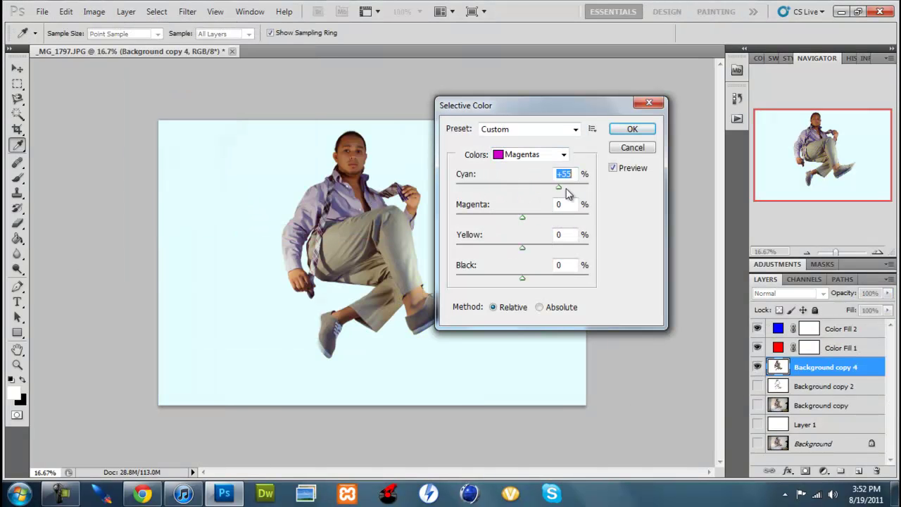
click(530, 154)
click(521, 254)
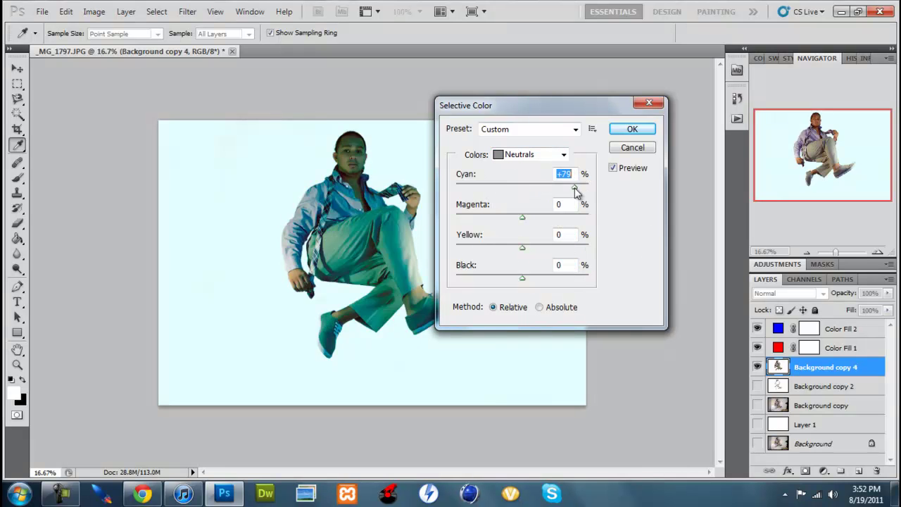
text(-7)
drag(523, 247, 503, 247)
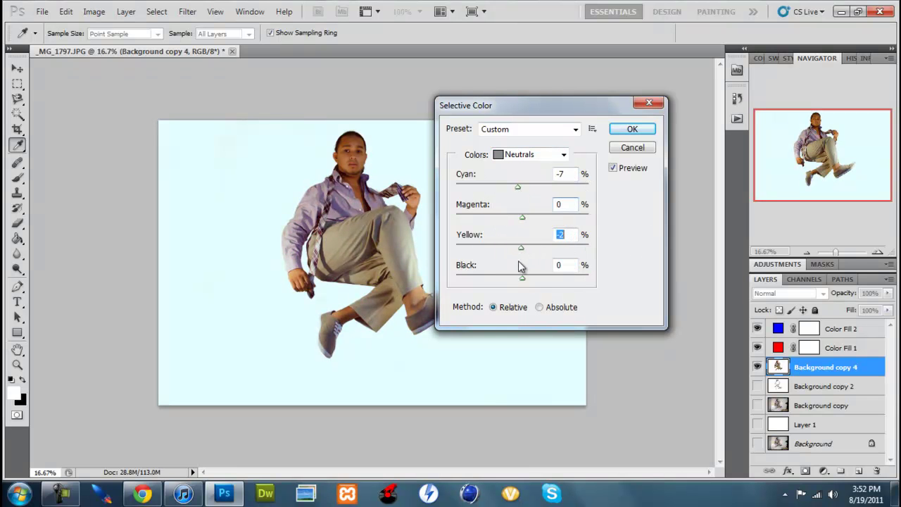
key(Return)
Set Color Balance midtones to 0, -60, +30 to tint the man purple
click(94, 11)
click(271, 123)
mouse_move(717, 192)
mouse_down()
mouse_move(767, 202)
mouse_move(704, 191)
mouse_up()
mouse_move(717, 220)
mouse_down()
mouse_move(745, 220)
mouse_move(737, 220)
mouse_up()
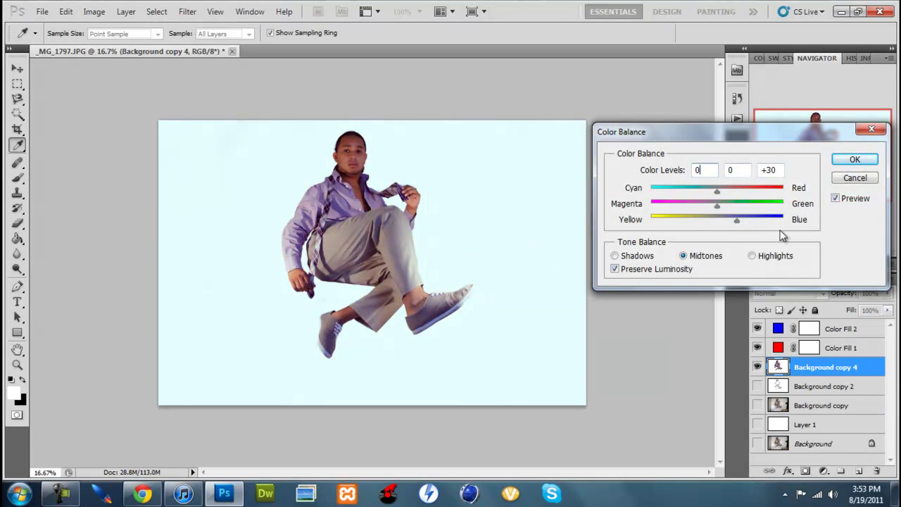
drag(718, 191, 738, 195)
With a large brush, Quick Mask the man's left side and turn it into a selection
key(Return)
key(b)
right_click(259, 307)
key(Escape)
key(q)
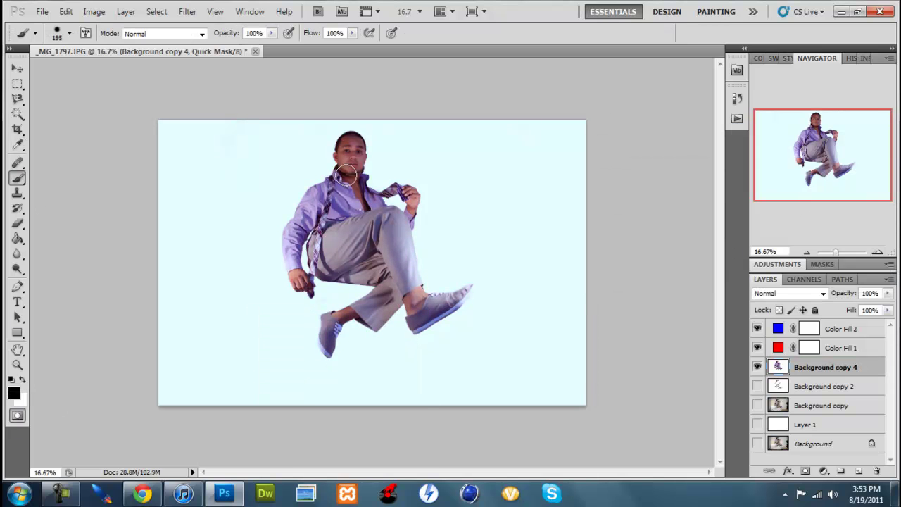
drag(331, 162, 327, 359)
key(q)
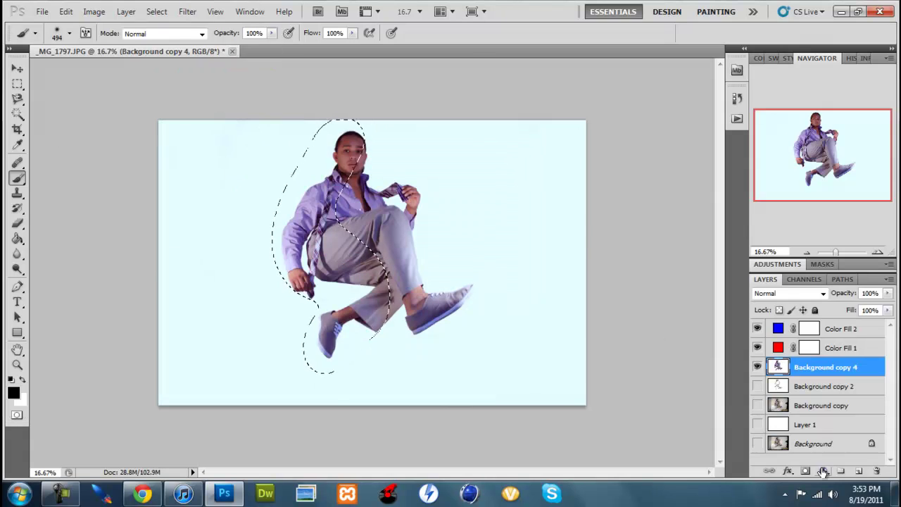
Fill the selection with a cyan Solid Color layer in Overlay mode at faint opacity
click(702, 235)
click(729, 279)
click(849, 190)
click(788, 293)
click(782, 202)
click(787, 293)
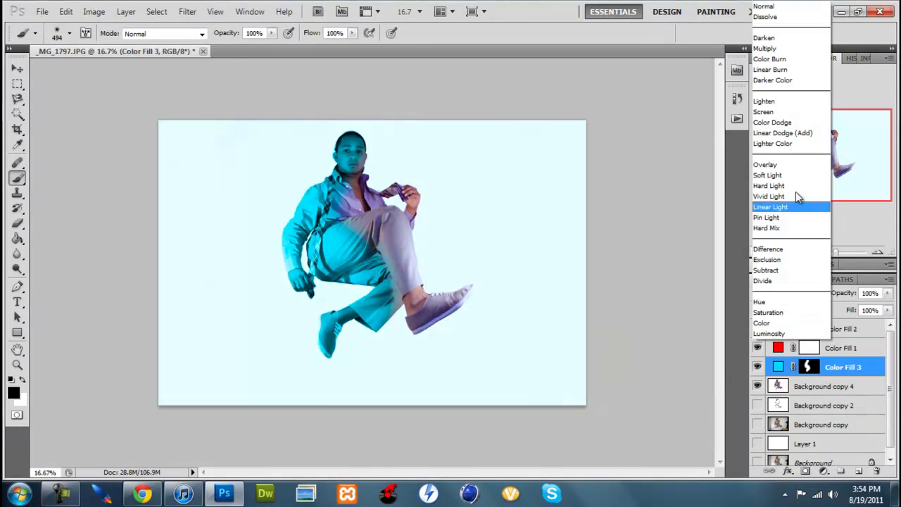
click(781, 157)
drag(888, 293, 827, 317)
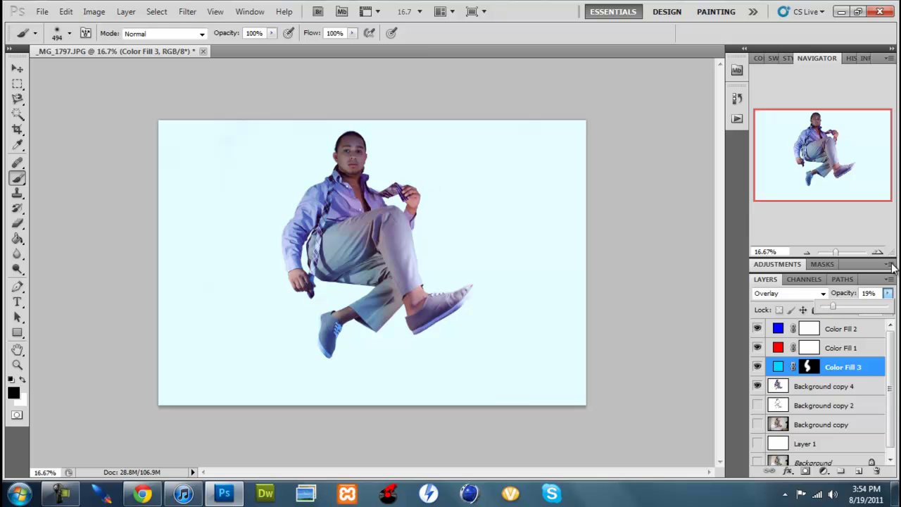
Quick Mask the man's right side and legs, then convert it to a selection
key(q)
mouse_move(373, 123)
mouse_down()
mouse_move(394, 289)
mouse_move(458, 331)
mouse_up()
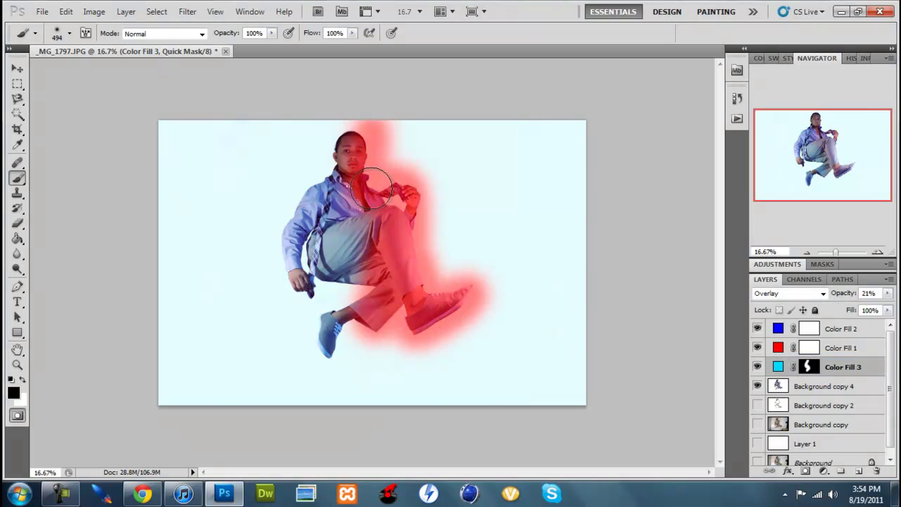
drag(331, 127, 359, 239)
key(q)
Add a magenta Solid Color fill in Overlay mode at 19% opacity
click(842, 471)
click(810, 193)
drag(730, 362, 731, 216)
click(712, 199)
click(849, 190)
click(789, 293)
click(769, 165)
drag(888, 293, 836, 310)
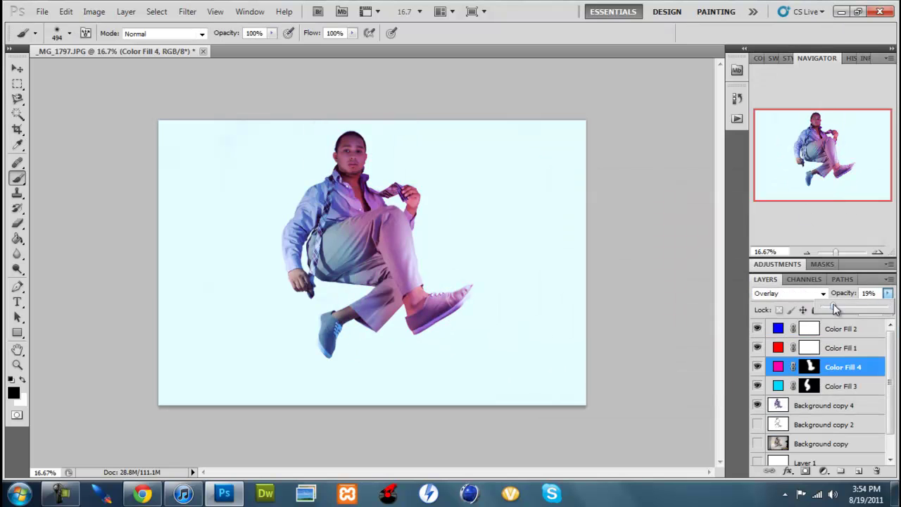
Readjust the magenta fill's hue and lower its opacity to 3%
double_click(778, 366)
mouse_move(728, 250)
mouse_down()
mouse_move(729, 329)
mouse_move(729, 228)
mouse_up()
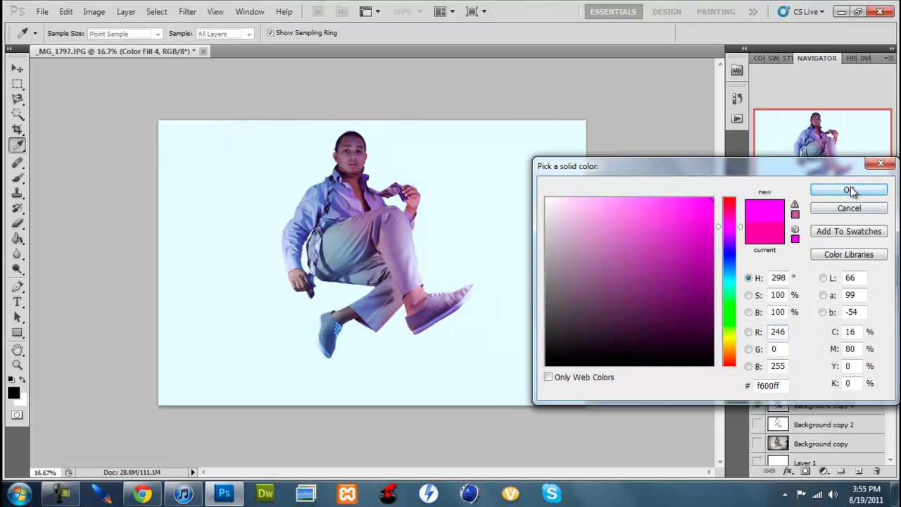
click(851, 189)
drag(827, 307, 829, 307)
drag(836, 252, 843, 251)
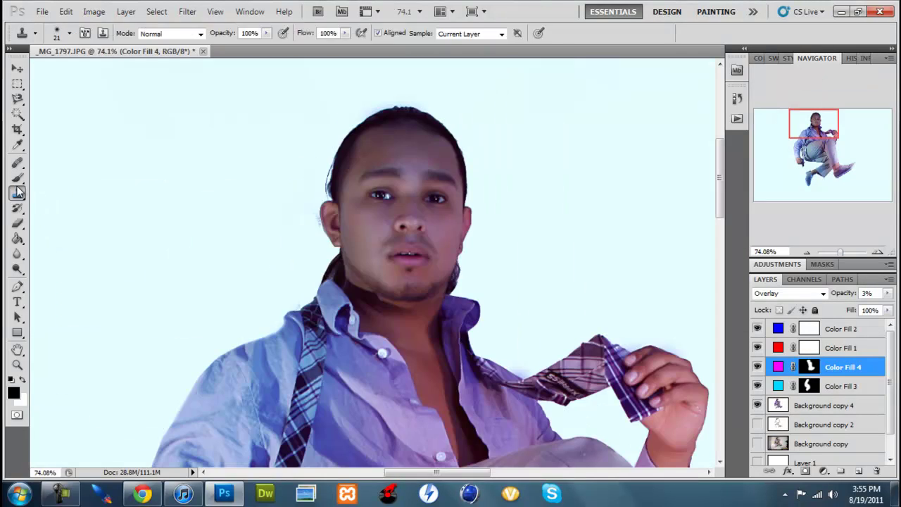
Set a small brush and try the Dodge tool on the eyes with range Shadows
right_click(274, 216)
click(274, 223)
click(198, 214)
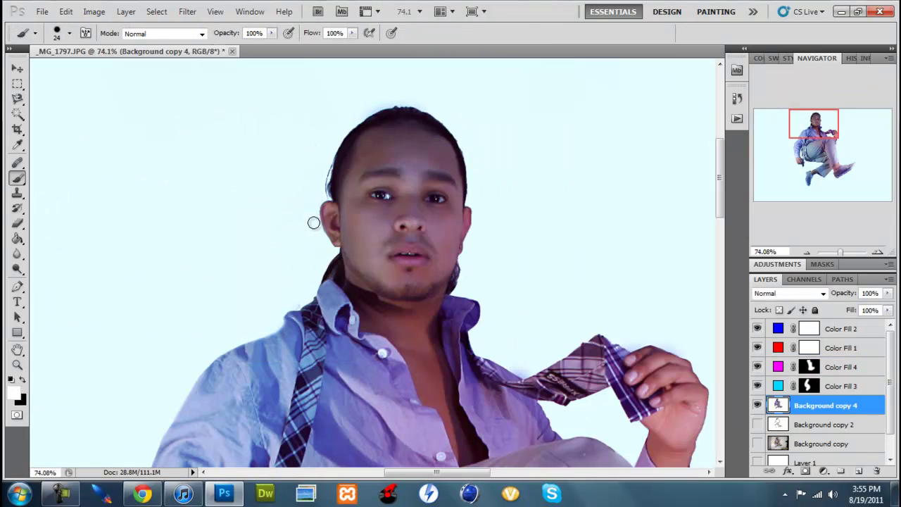
click(18, 268)
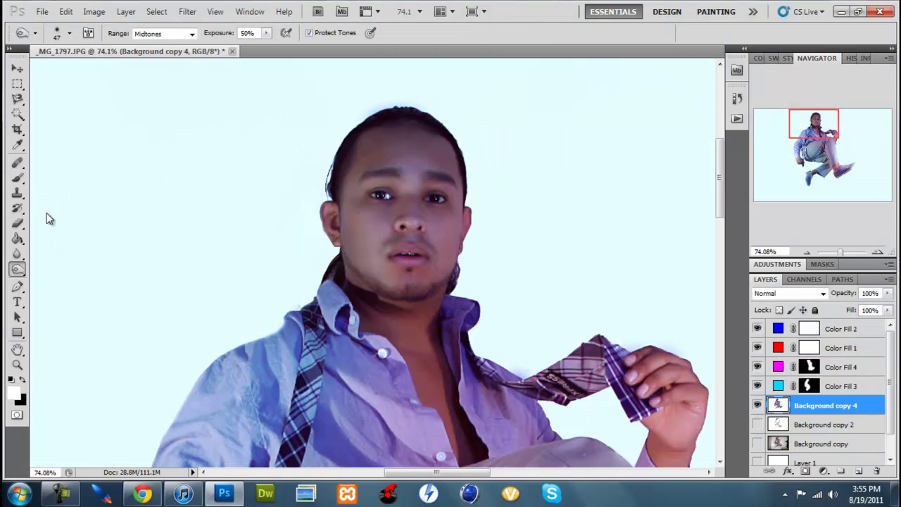
right_click(18, 269)
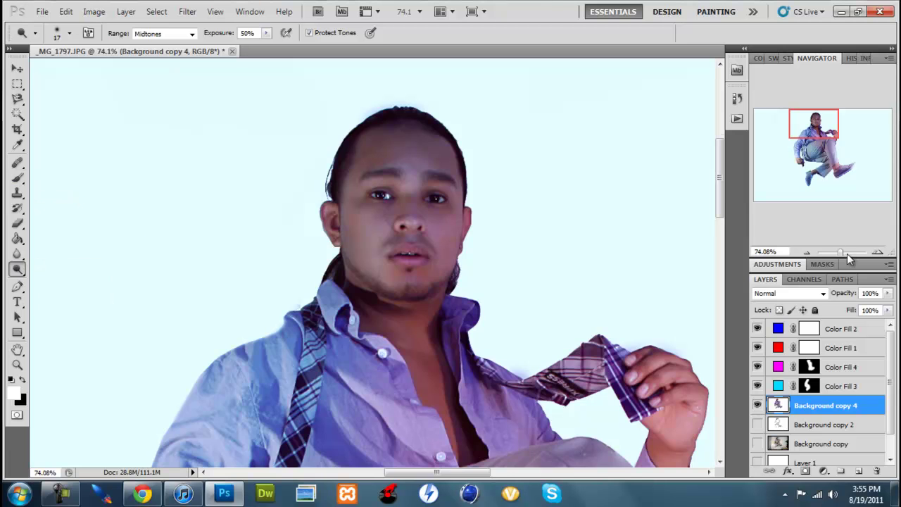
scroll(395, 232, up, 5)
right_click(643, 322)
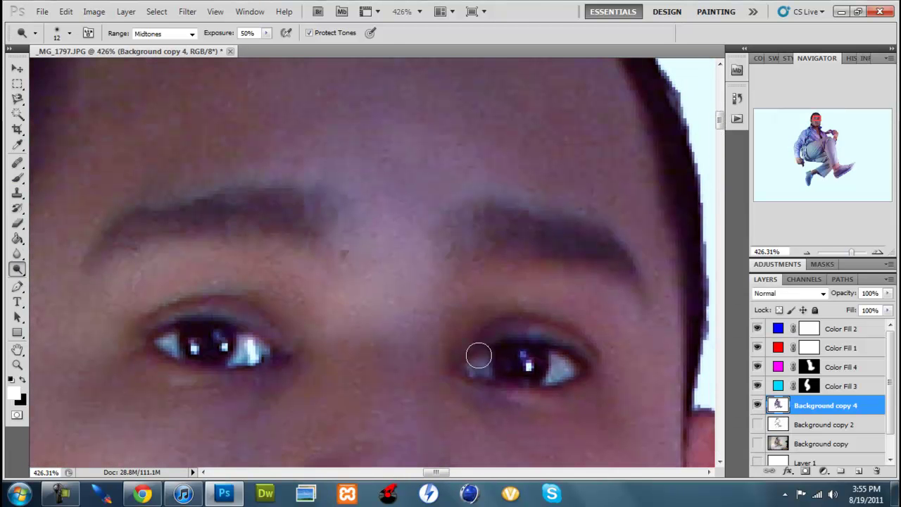
click(190, 34)
click(152, 43)
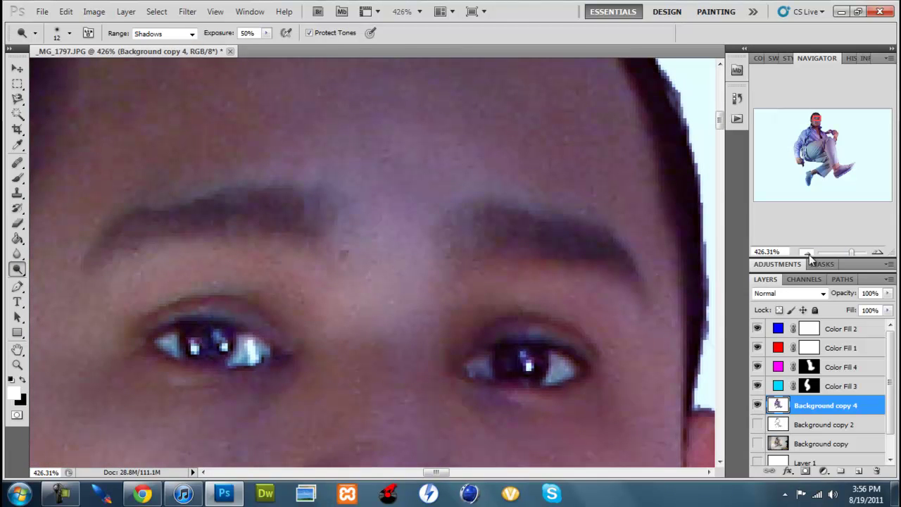
click(807, 252)
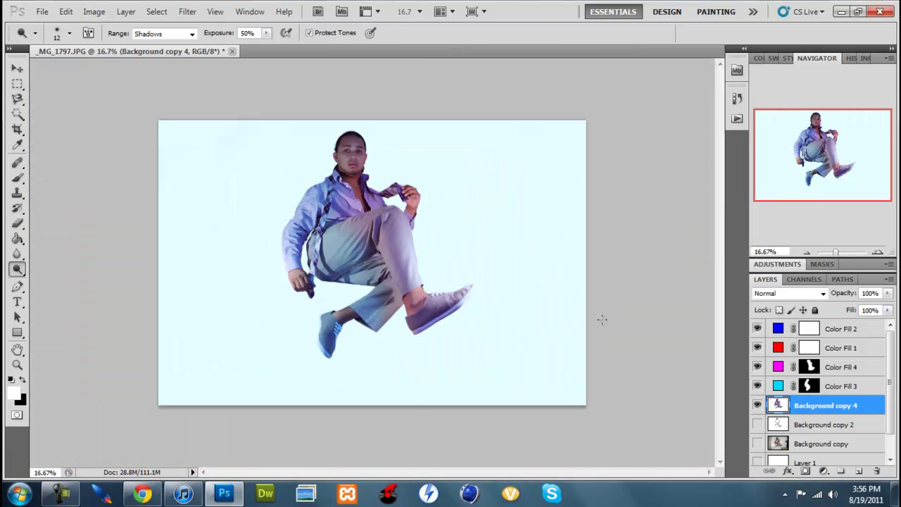
Repaint Color Fill 4's mask with the Brush, swapping foreground and background colours
click(778, 366)
key(b)
right_click(248, 281)
key(Escape)
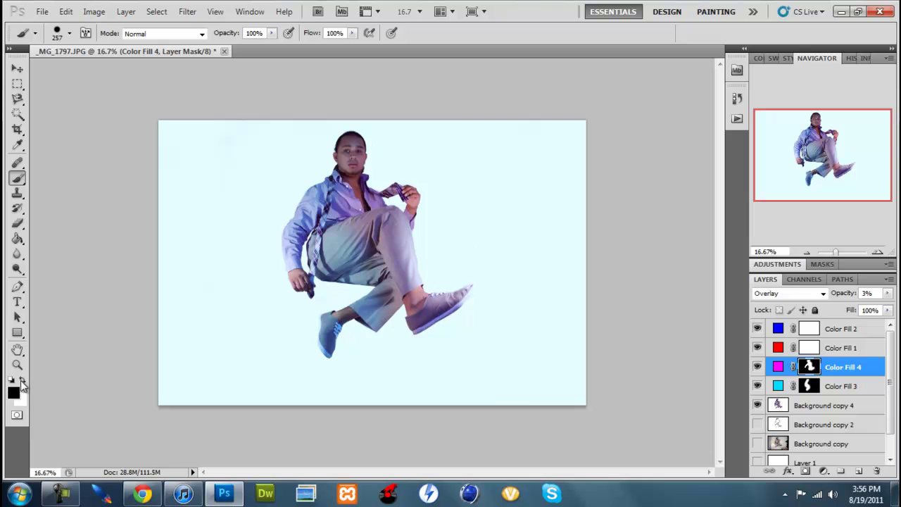
click(778, 367)
key(x)
click(441, 191)
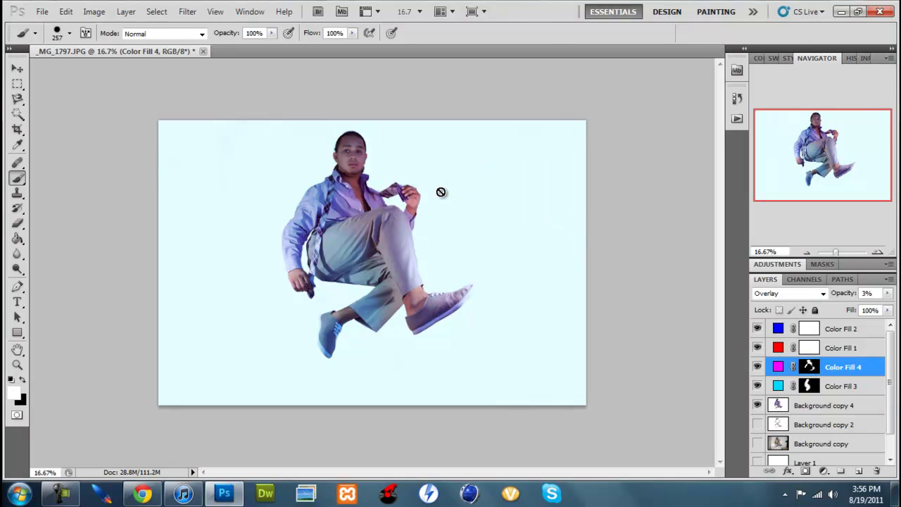
click(806, 367)
Raise the magenta fill to 48% and apply Knoll Light Factory's Ethereal flare preset
drag(888, 293, 827, 314)
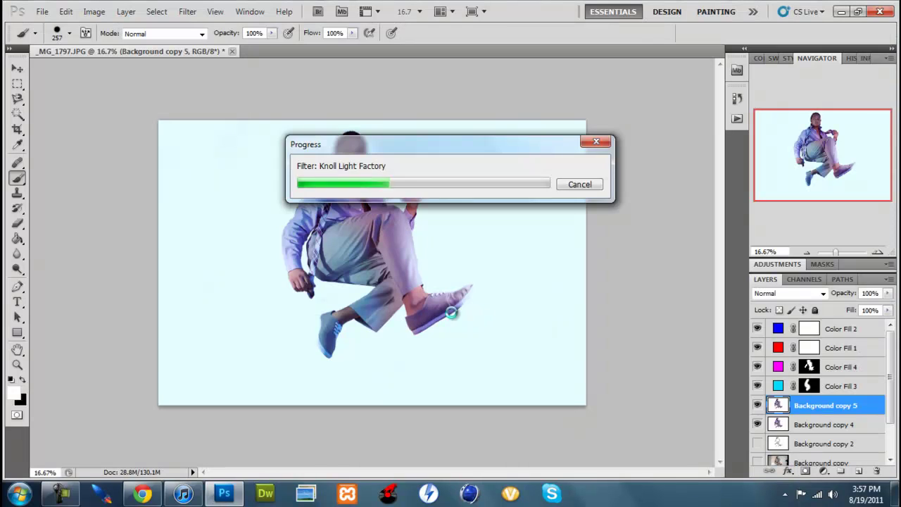
click(188, 12)
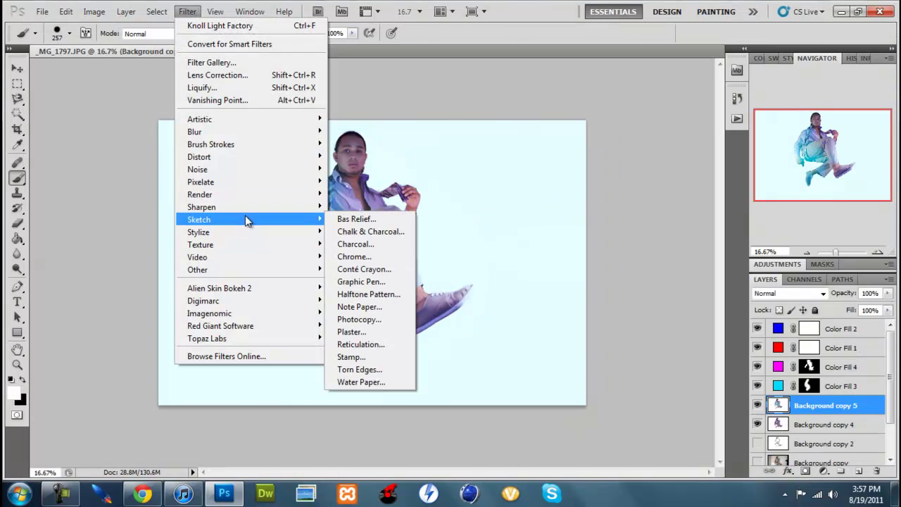
click(211, 26)
scroll(64, 212, down, 5)
click(85, 264)
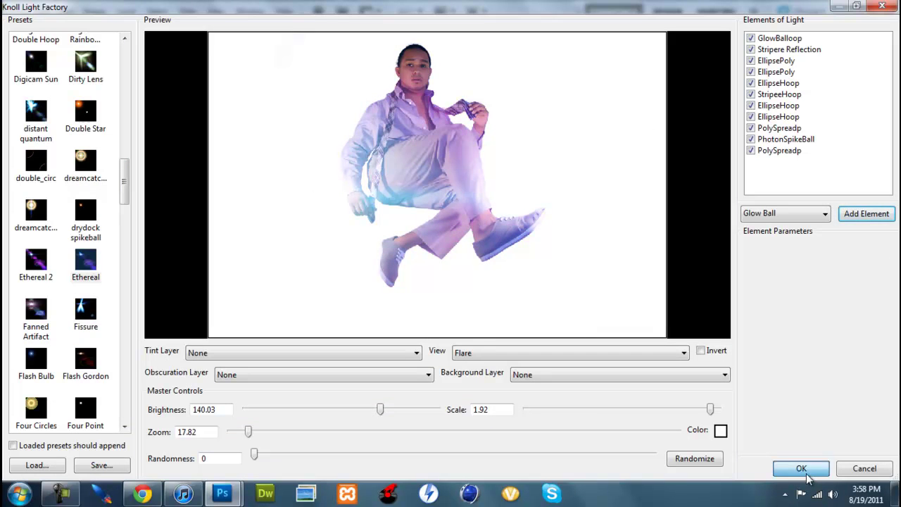
click(802, 468)
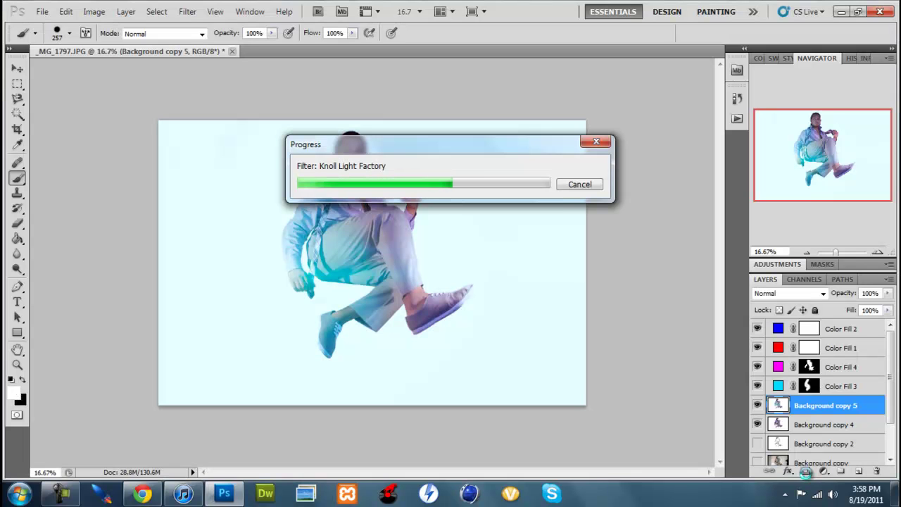